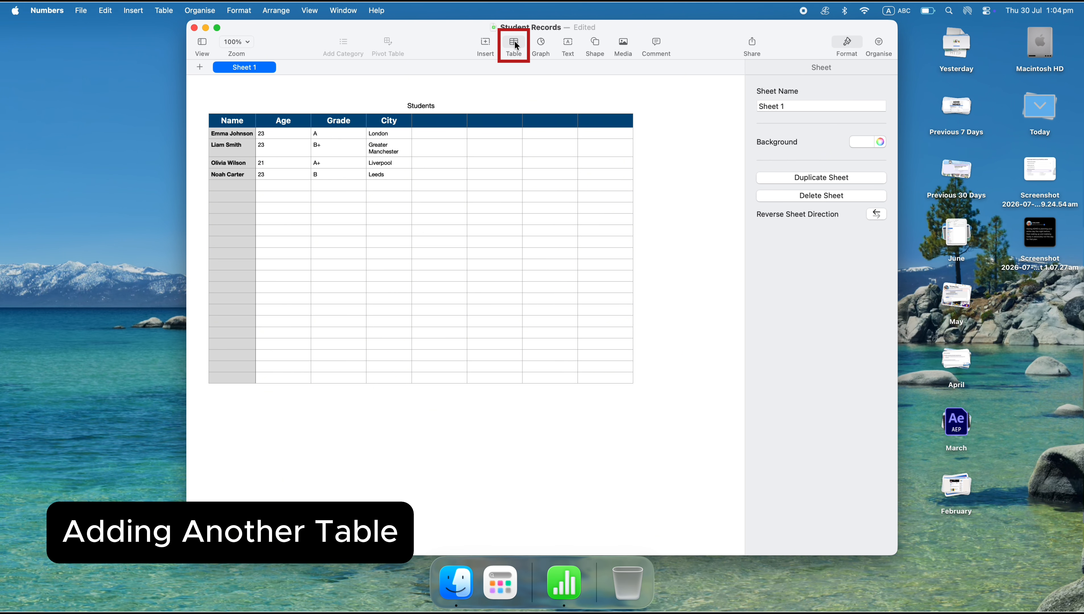
Add a second table that has a header row but no header column to the sheet.
{"action": "left_click", "coordinate": [516, 45]}
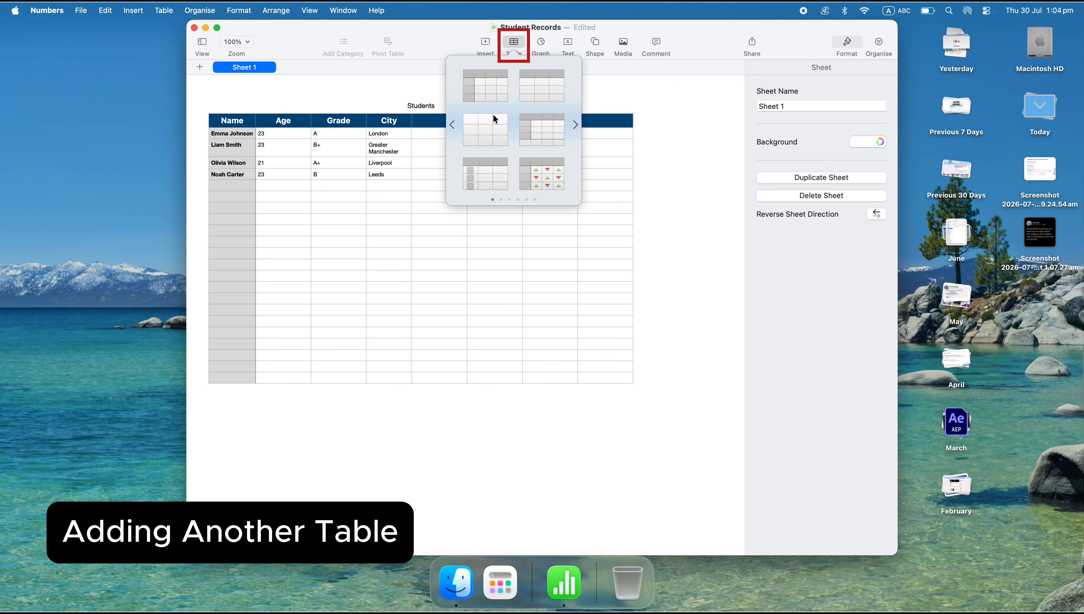
{"action": "left_click", "coordinate": [530, 90]}
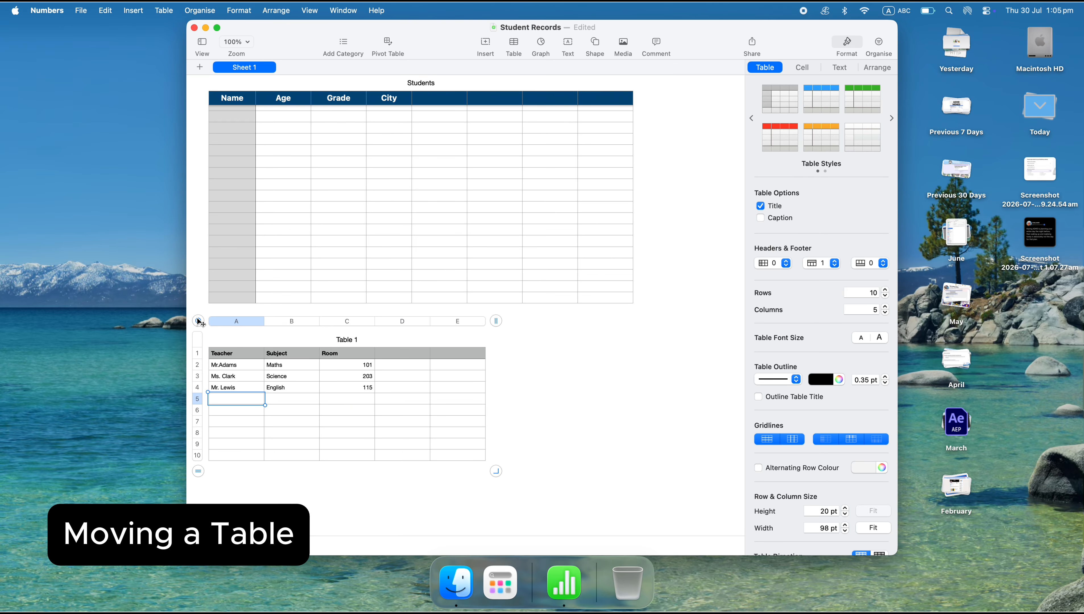
Position Table 1 below the Students table, aligned with its edge, and enlarge it to the same width, with columns about 150 pt wide.
{"action": "left_click_drag", "start_coordinate": [199, 322], "coordinate": [275, 344]}
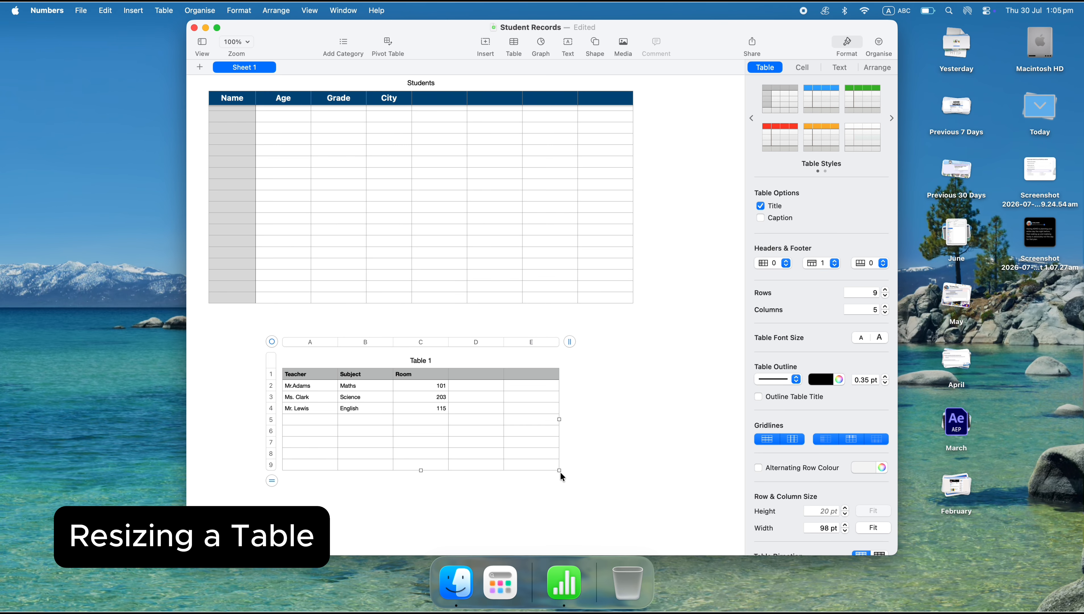
{"action": "left_click_drag", "start_coordinate": [559, 470], "coordinate": [633, 480]}
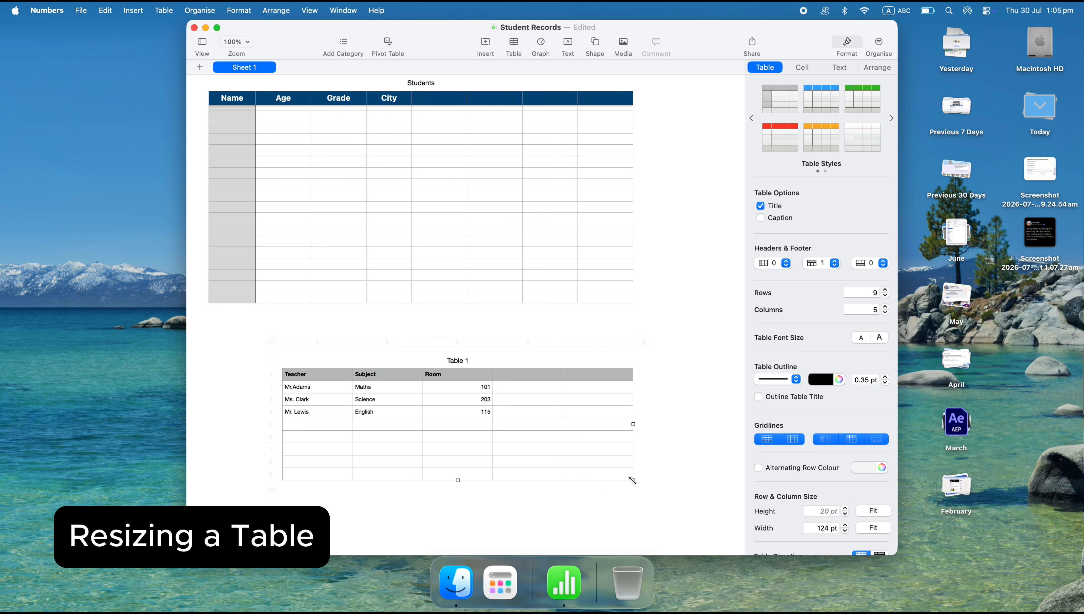
{"action": "left_click_drag", "start_coordinate": [271, 342], "coordinate": [197, 342]}
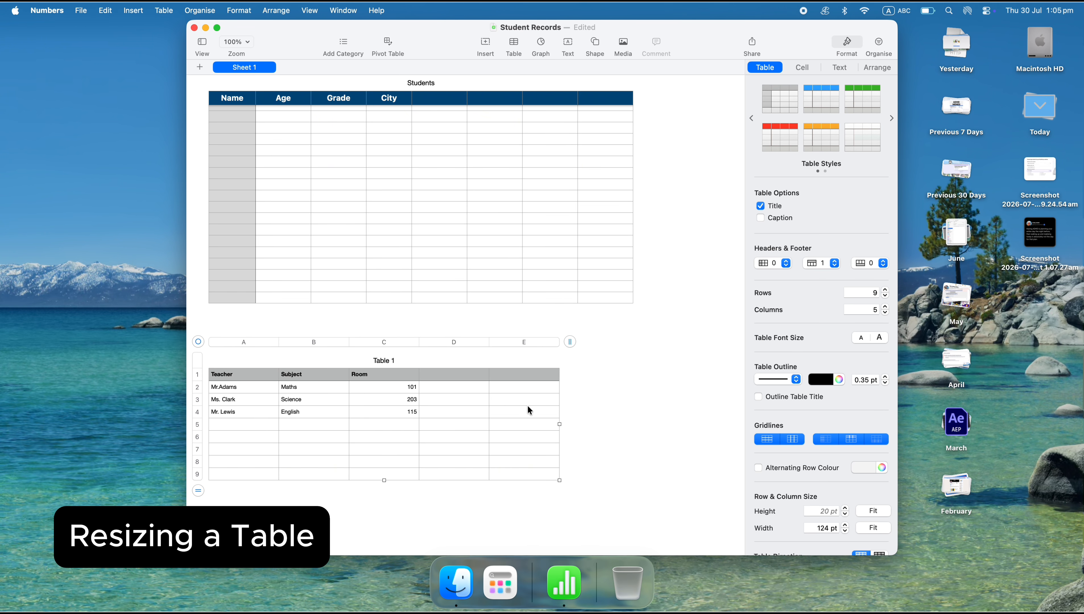
{"action": "left_click_drag", "start_coordinate": [559, 481], "coordinate": [632, 487]}
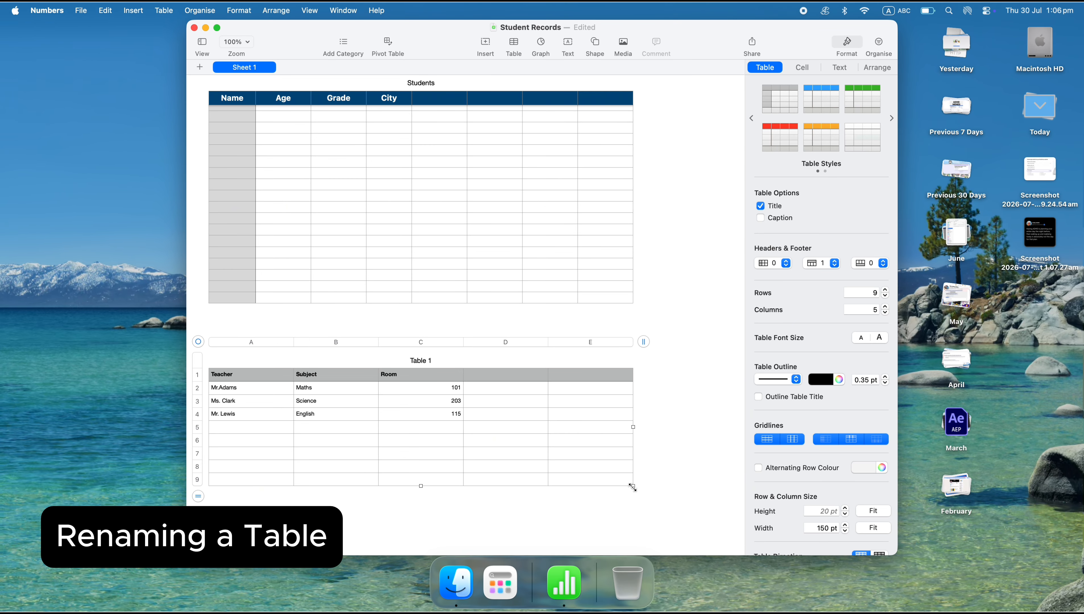
Rename Table 1 to "Teachers" and select its header row.
{"action": "left_click", "coordinate": [421, 360]}
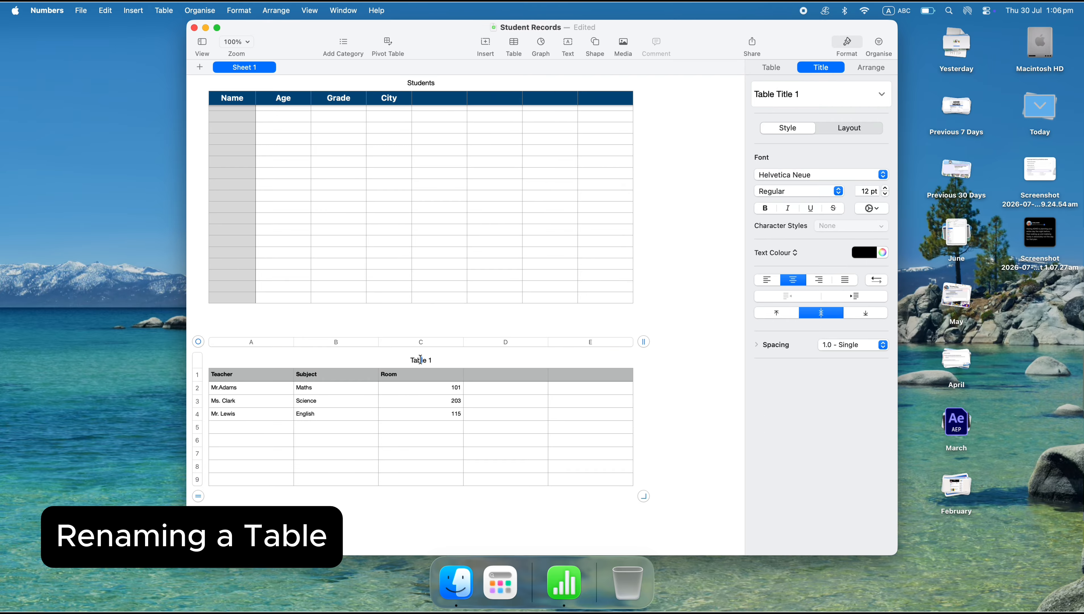
{"action": "type", "text": "Teachers"}
{"action": "left_click", "coordinate": [370, 402]}
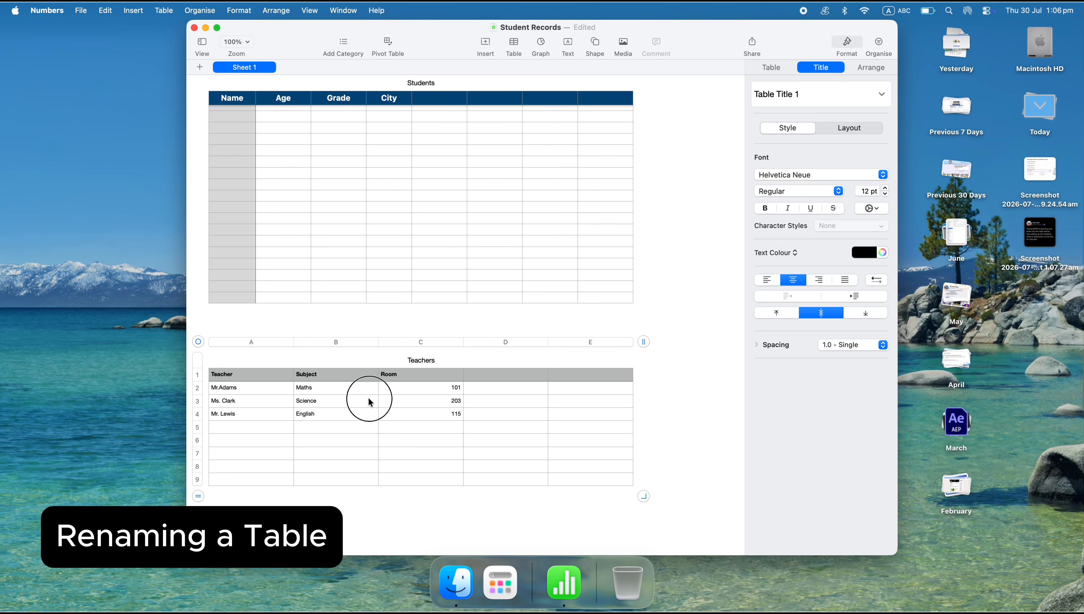
{"action": "left_click", "coordinate": [199, 376]}
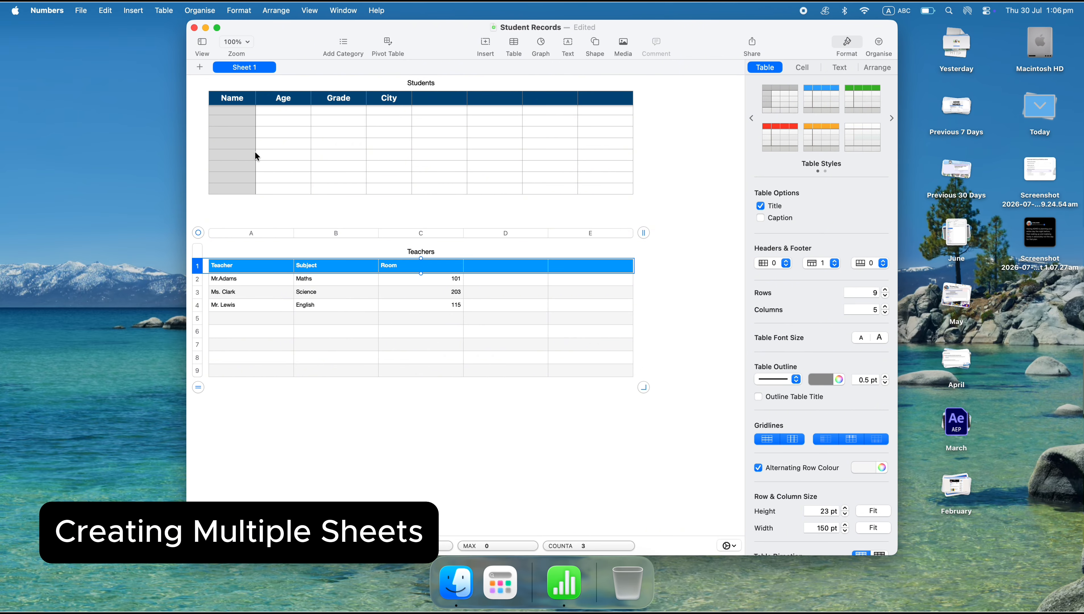
Add a new sheet to the spreadsheet and name it "Attendance".
{"action": "left_click", "coordinate": [200, 67]}
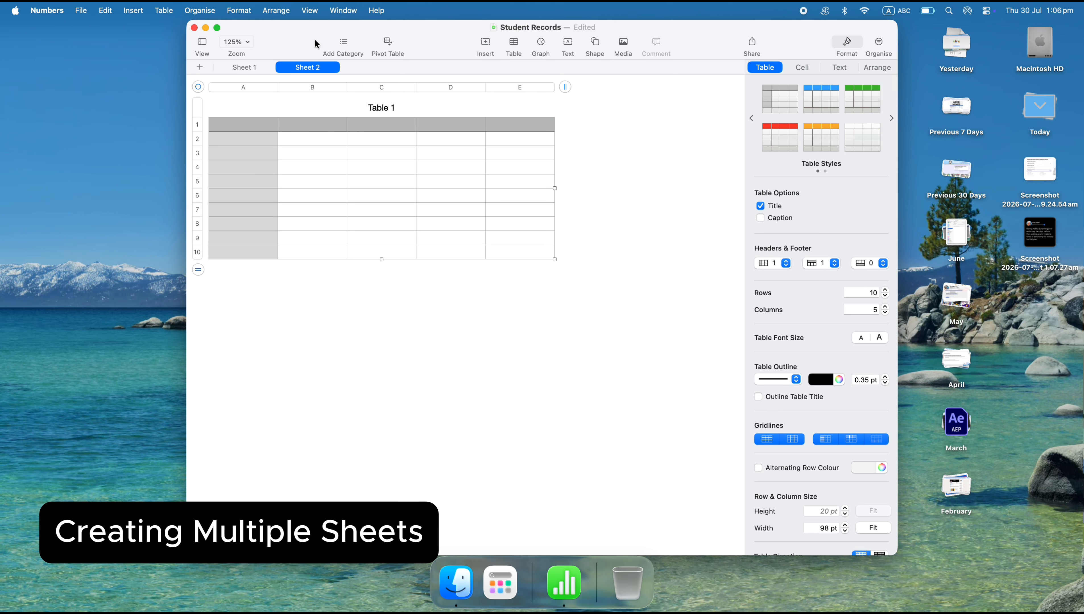
{"action": "type", "text": "Attendance"}
{"action": "key", "text": "Return"}
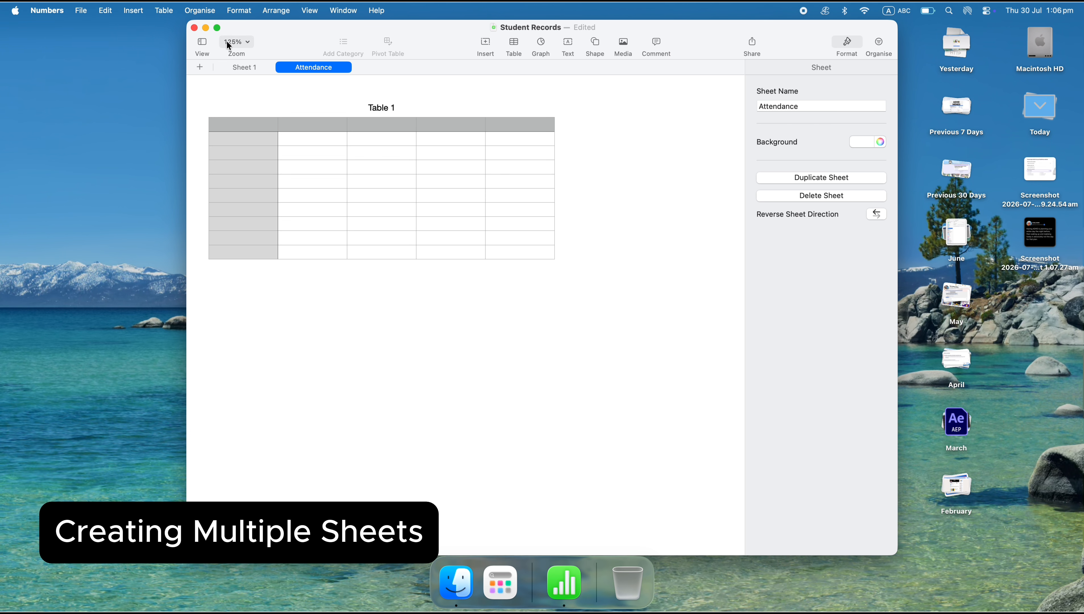
Rename Sheet 1 to "Students Recrods" and switch to the Attendance sheet.
{"action": "left_click", "coordinate": [247, 67]}
{"action": "double_click", "coordinate": [247, 67]}
{"action": "type", "text": "Students Recrods"}
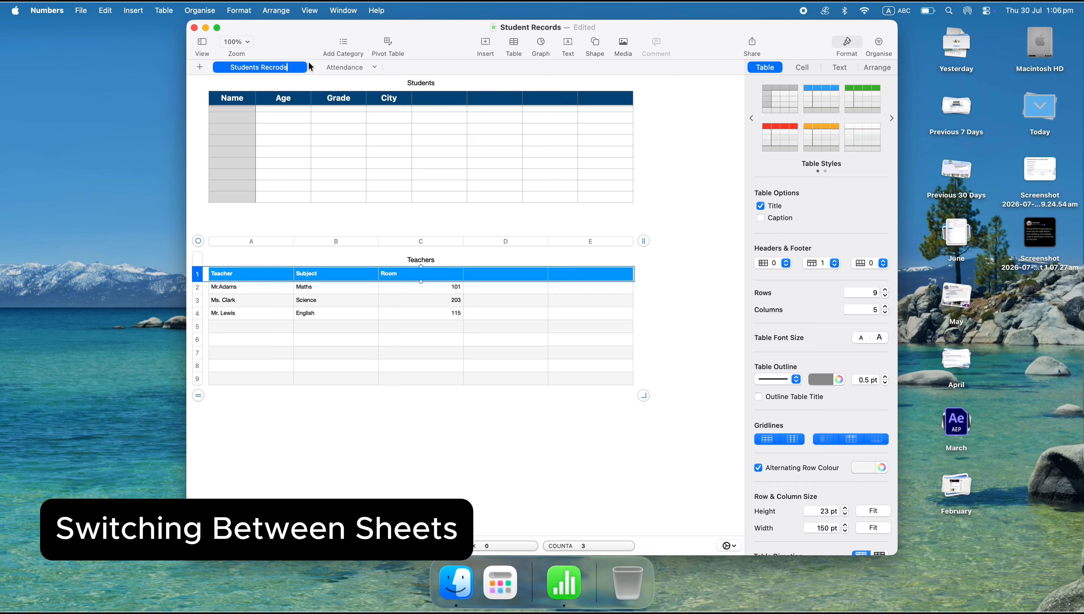
{"action": "left_click", "coordinate": [343, 68]}
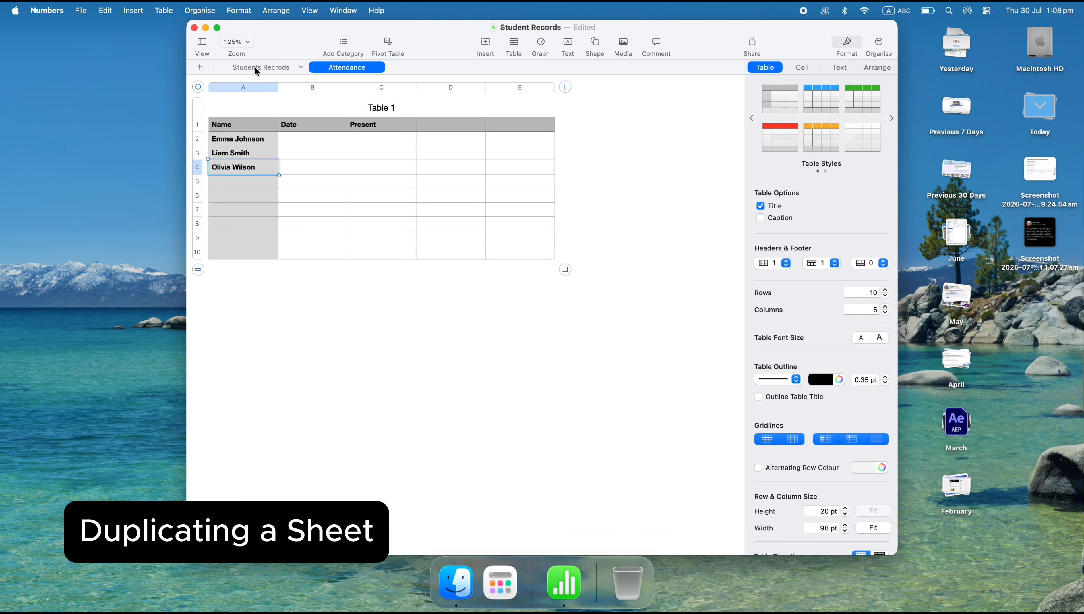
Duplicate the Students Recrods sheet and reorder the sheets so that Attendance comes first and the original Students Recrods comes last.
{"action": "left_click", "coordinate": [255, 67]}
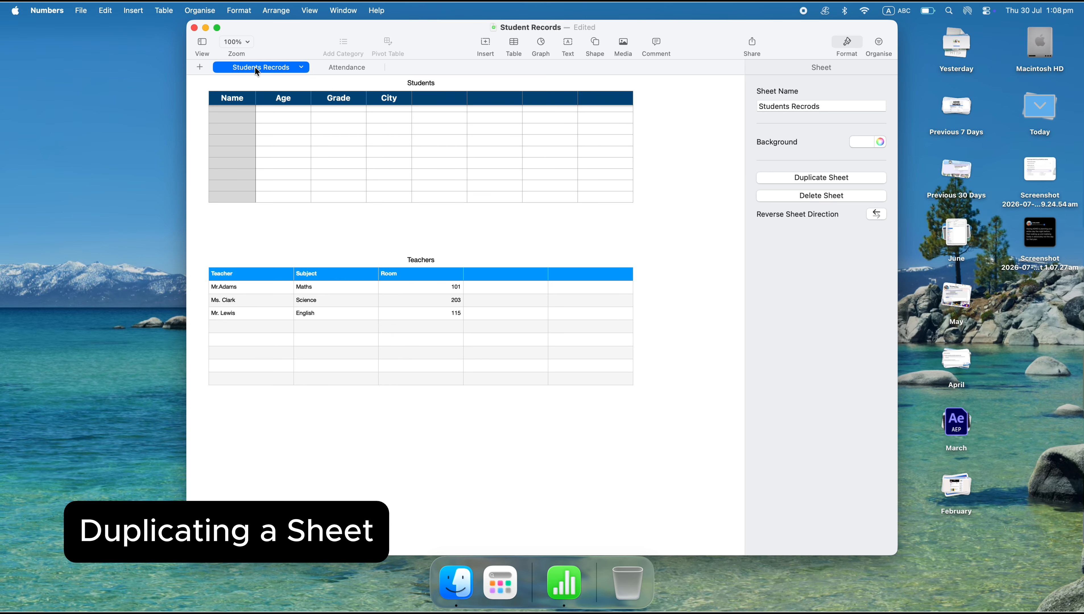
{"action": "left_click", "coordinate": [255, 67]}
{"action": "left_click", "coordinate": [280, 124]}
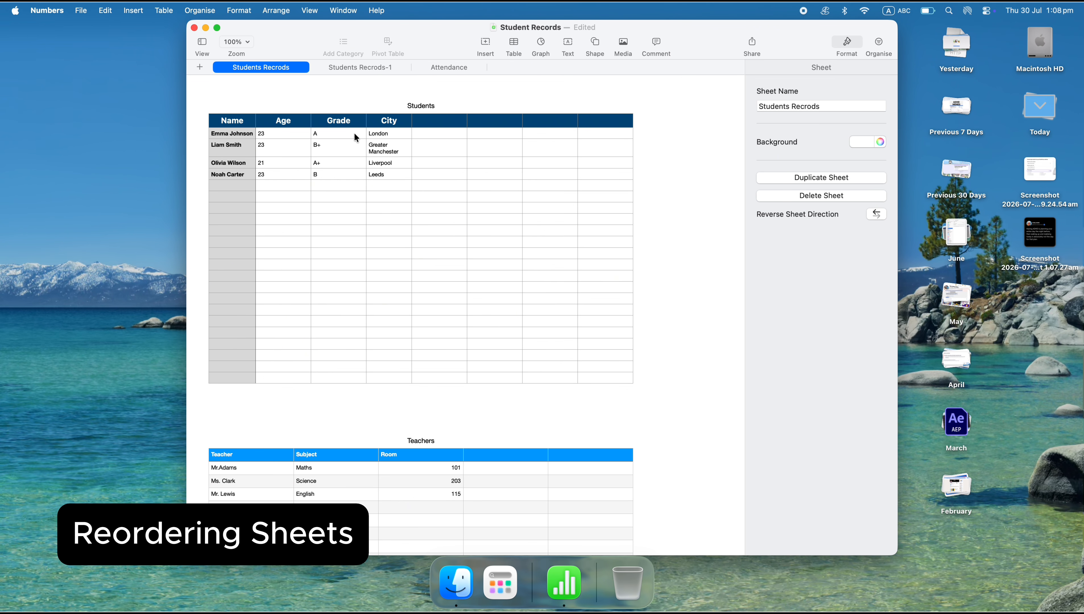
{"action": "mouse_move", "coordinate": [452, 67]}
{"action": "left_mouse_down"}
{"action": "mouse_move", "coordinate": [281, 74]}
{"action": "mouse_move", "coordinate": [454, 74]}
{"action": "left_mouse_up"}
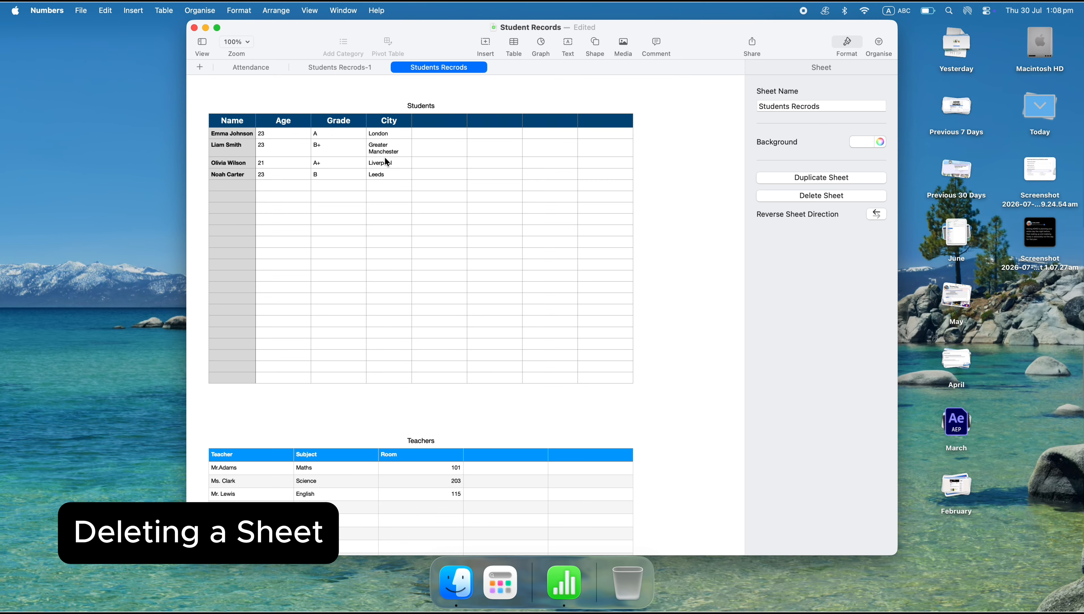
Delete the duplicated sheet Students Recrods-1.
{"action": "left_click", "coordinate": [362, 69]}
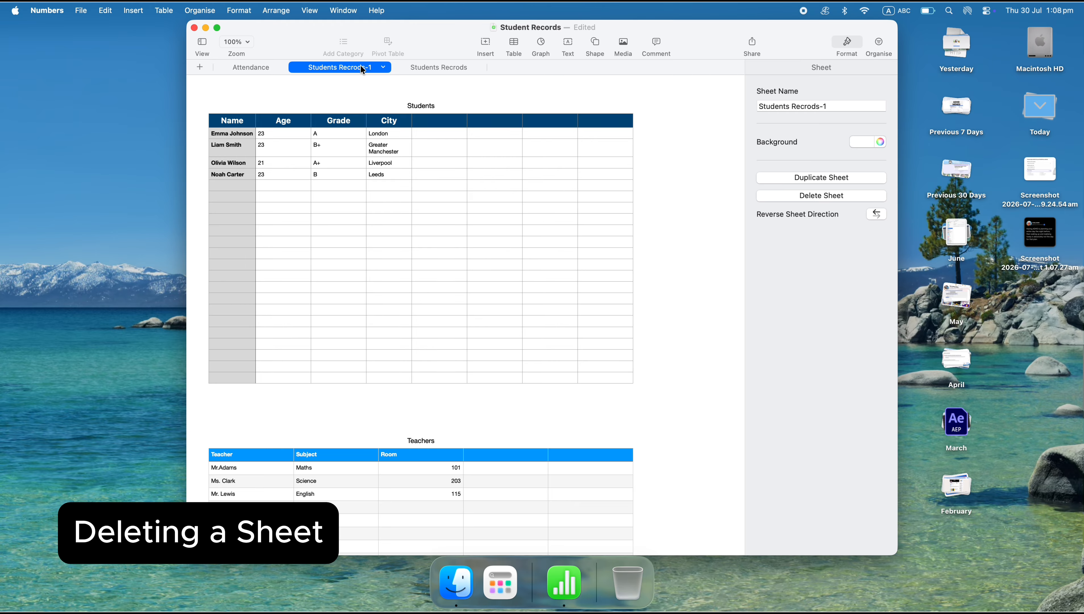
{"action": "left_click", "coordinate": [361, 69]}
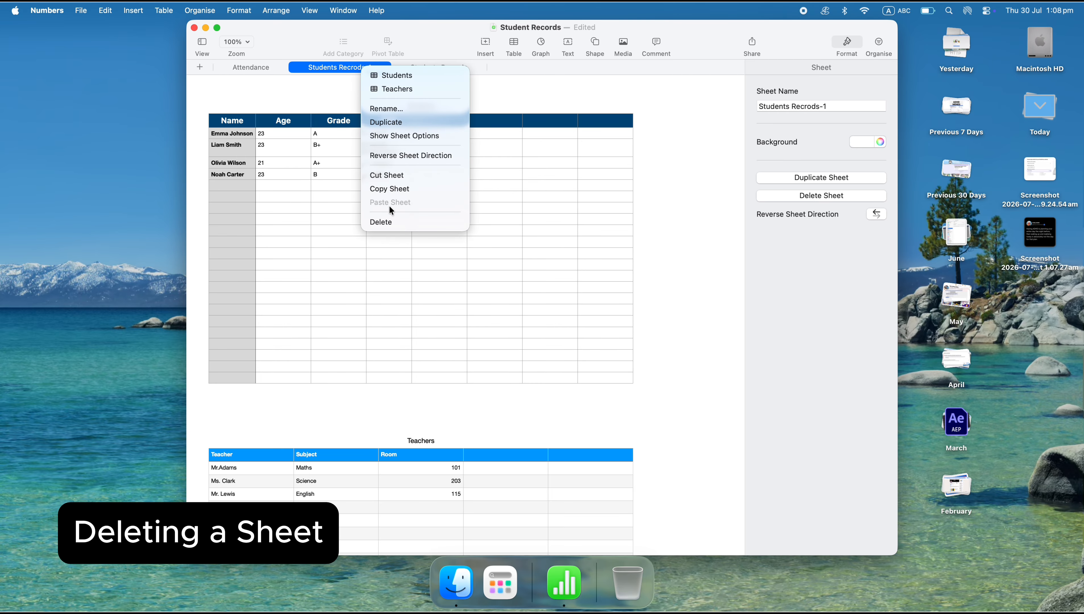
{"action": "left_click", "coordinate": [388, 220]}
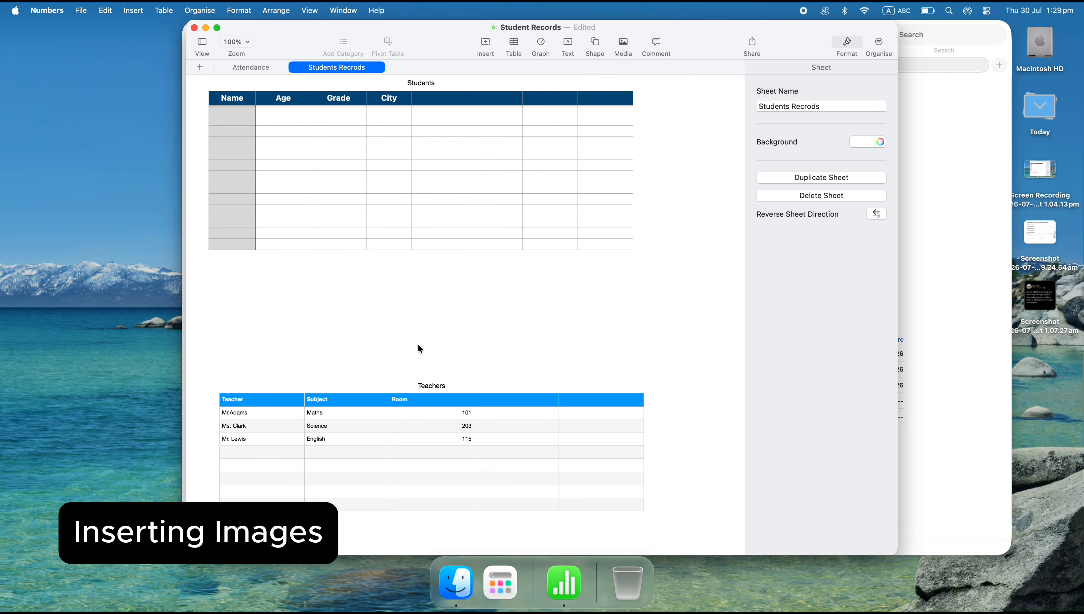
Insert the photo of a person on the tree-lined road from the photo library and close the photo browser.
{"action": "left_click", "coordinate": [624, 42]}
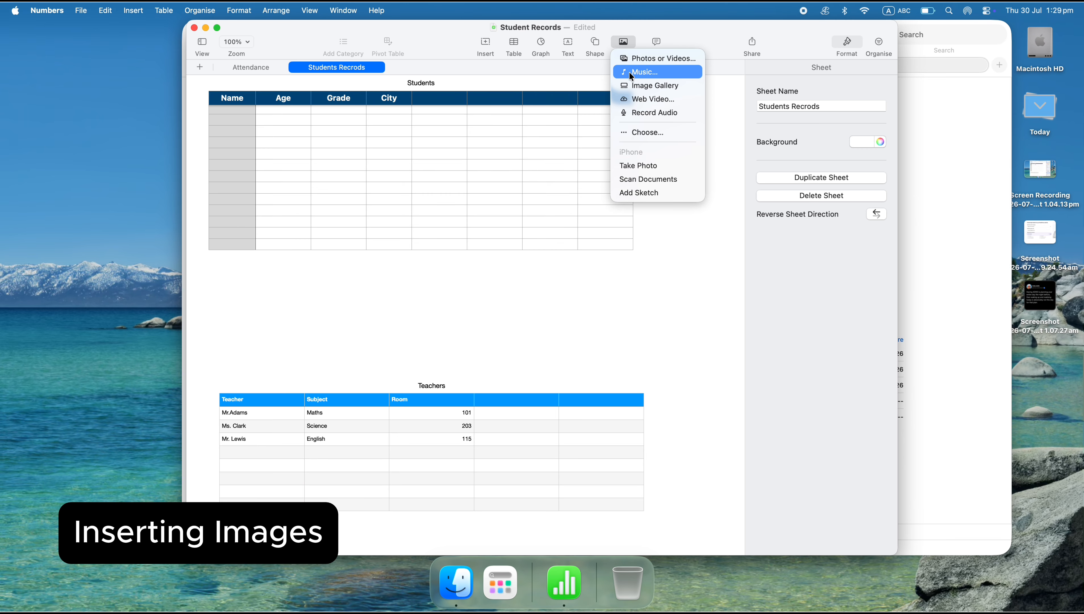
{"action": "left_click", "coordinate": [634, 64]}
{"action": "scroll", "coordinate": [568, 271], "scroll_direction": "down", "scroll_amount": 3}
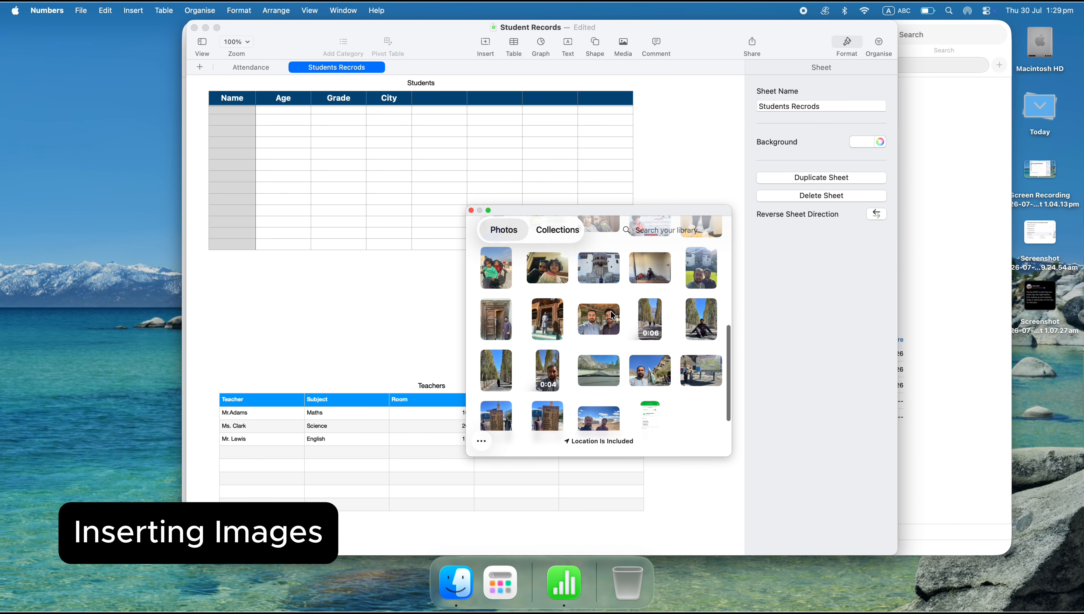
{"action": "scroll", "coordinate": [621, 360], "scroll_direction": "down", "scroll_amount": 1}
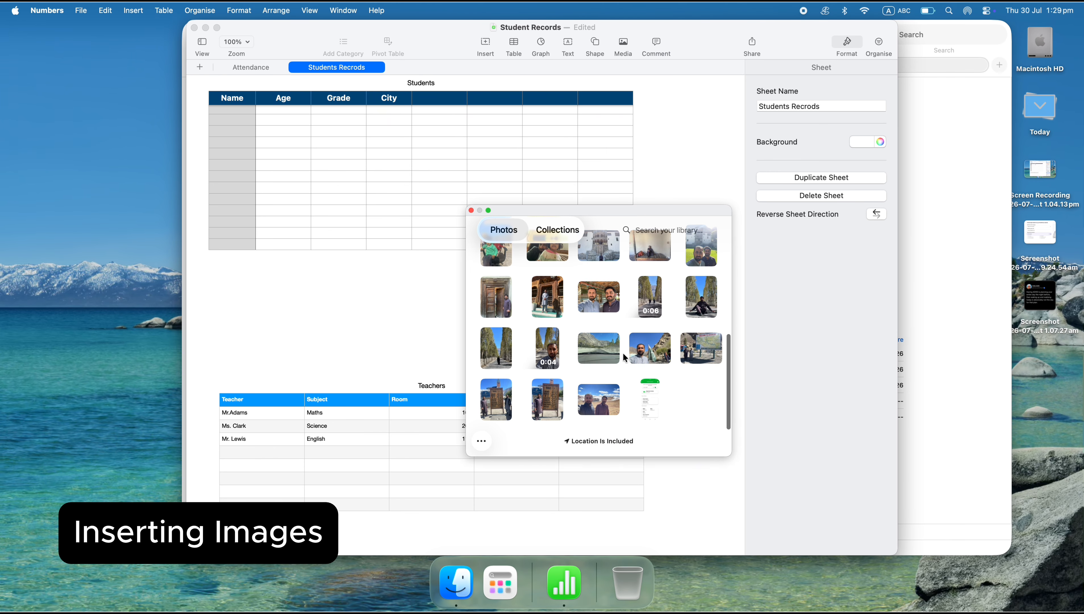
{"action": "left_click", "coordinate": [499, 348]}
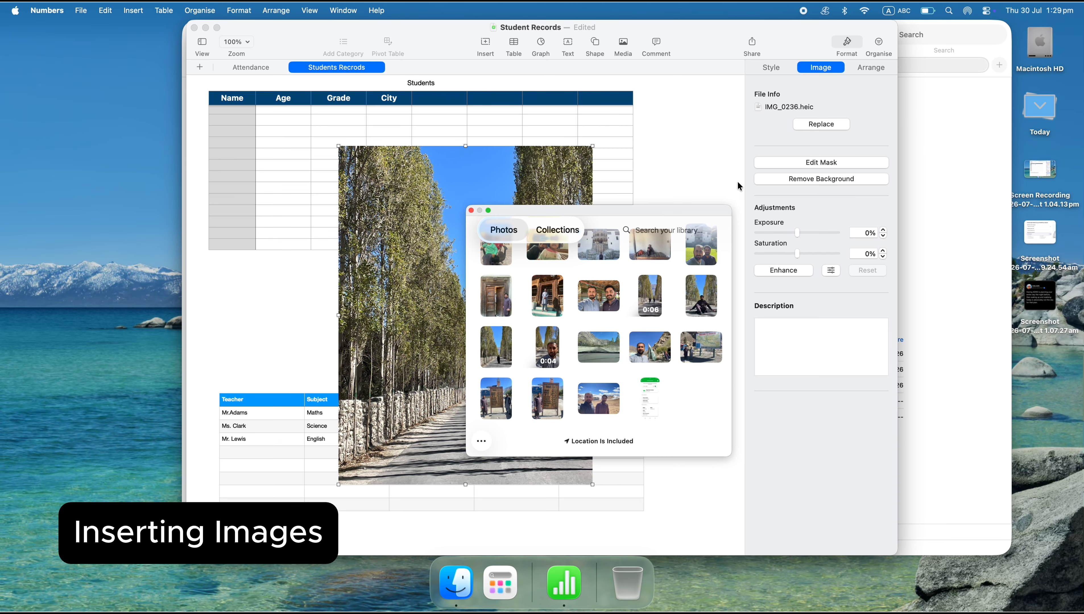
{"action": "left_click", "coordinate": [470, 210]}
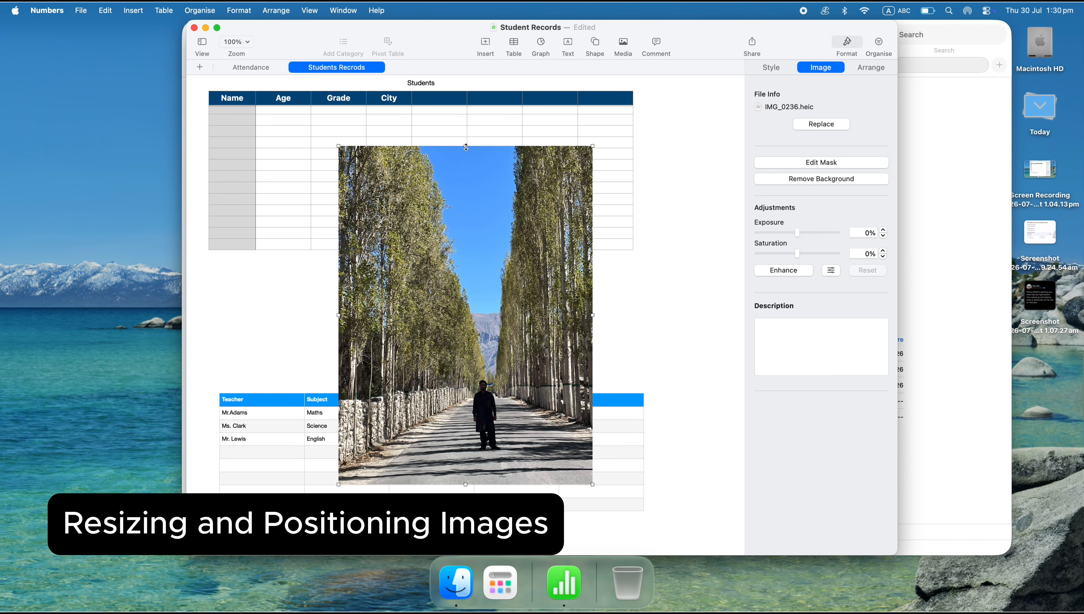
Shrink the inserted photo to about a third of its size and place it between the Students and Teachers tables.
{"action": "left_click_drag", "start_coordinate": [468, 147], "coordinate": [467, 367]}
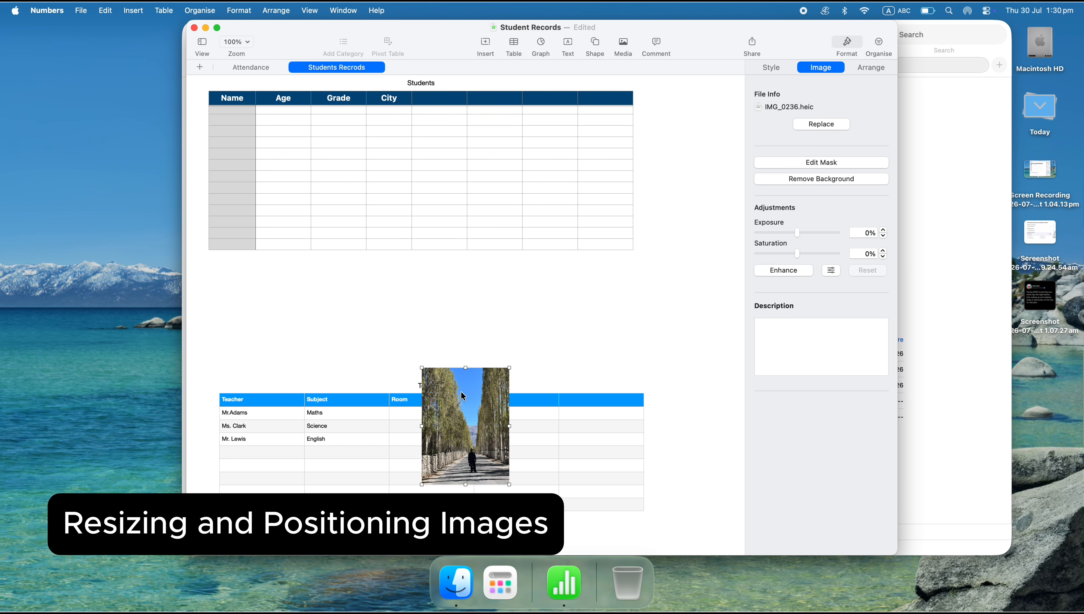
{"action": "left_click_drag", "start_coordinate": [465, 407], "coordinate": [434, 320]}
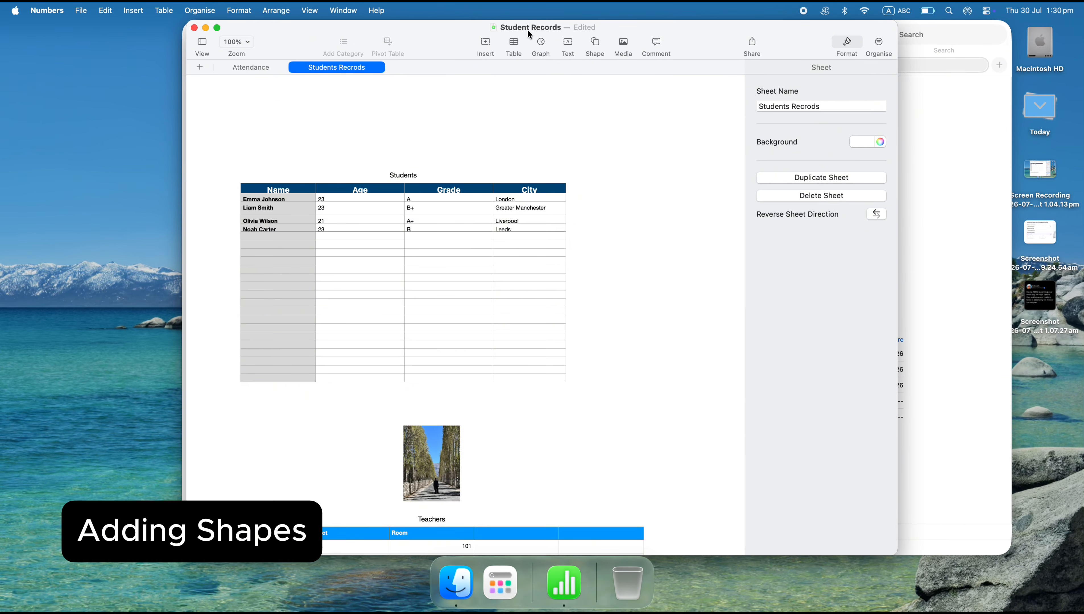
Add the chair shape from the Objects category and place it above the Students table.
{"action": "left_click", "coordinate": [592, 44]}
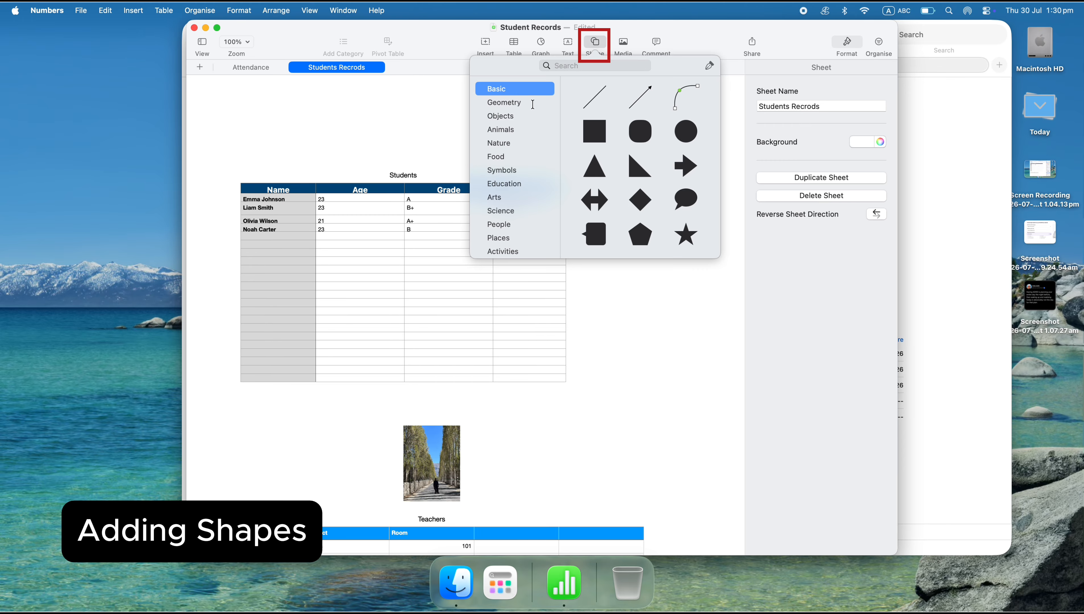
{"action": "left_click", "coordinate": [508, 113]}
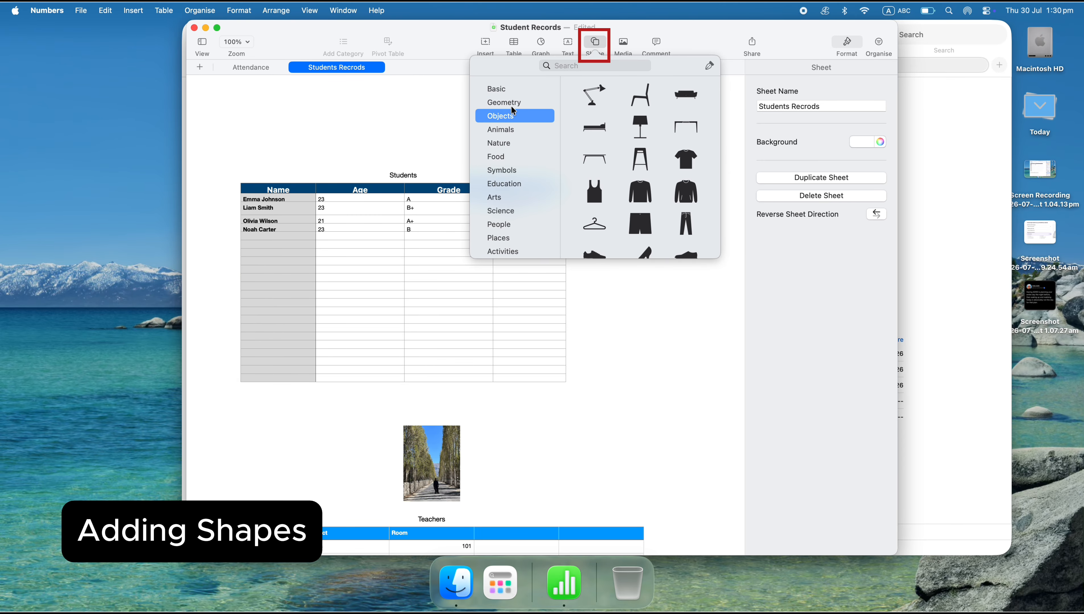
{"action": "left_click", "coordinate": [640, 98]}
{"action": "left_click_drag", "start_coordinate": [453, 328], "coordinate": [459, 139]}
Add the medal shape from the Education category and place it beside the chair above the Students table.
{"action": "left_click", "coordinate": [599, 46]}
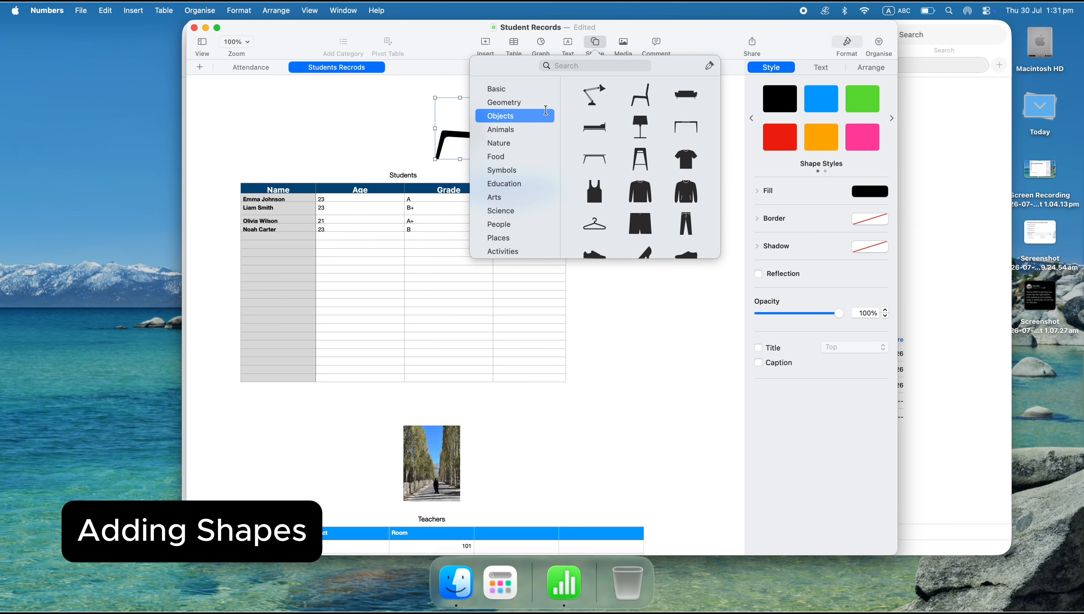
{"action": "left_click", "coordinate": [504, 184]}
{"action": "left_click_drag", "start_coordinate": [637, 174], "coordinate": [378, 131]}
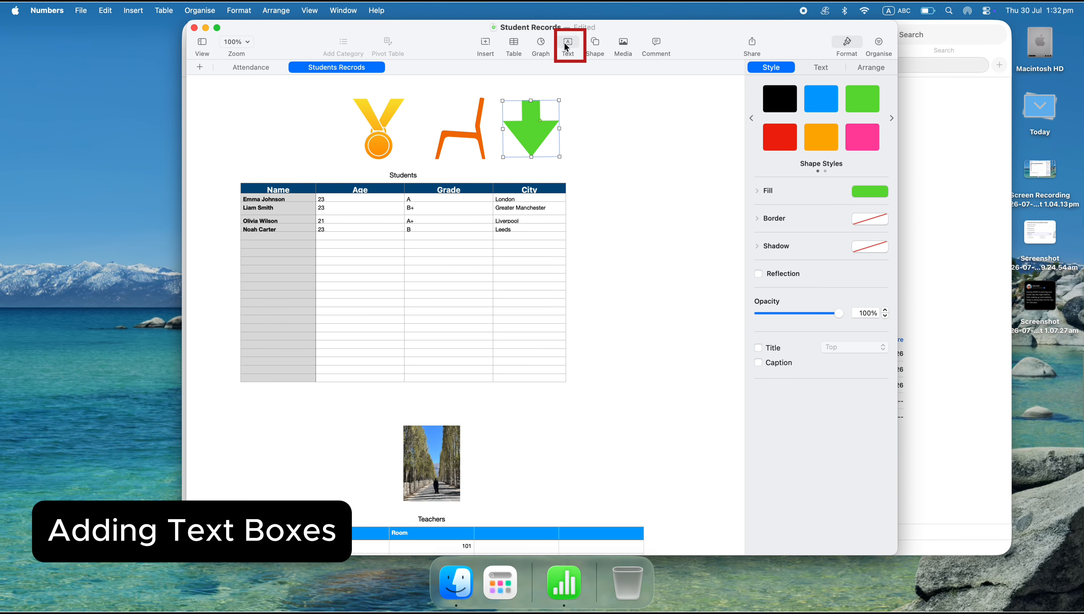
Add a text box reading "Academic Year 2026" just below the green arrow, above the Students table's City column.
{"action": "left_click", "coordinate": [567, 43]}
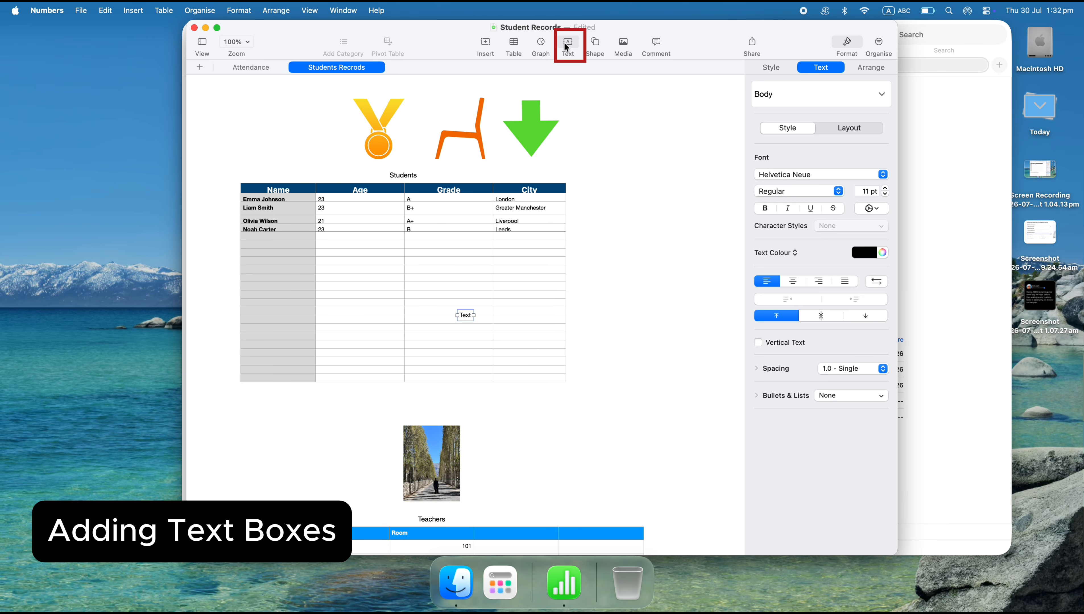
{"action": "left_click_drag", "start_coordinate": [465, 315], "coordinate": [551, 167]}
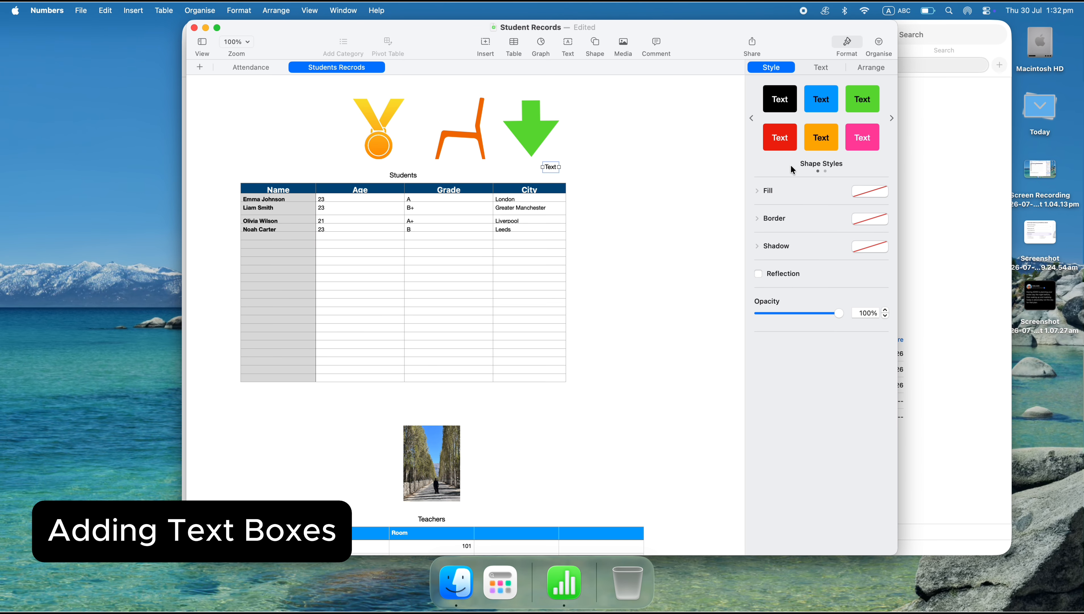
{"action": "double_click", "coordinate": [550, 168]}
{"action": "type", "text": "Academic Year 2026"}
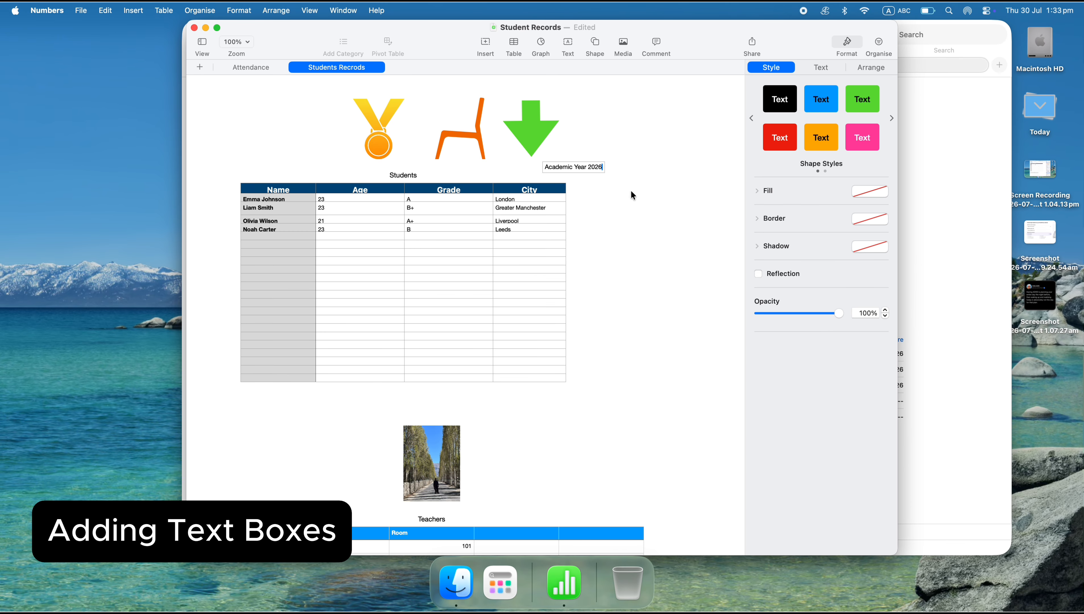
Try a black fill on the "Academic Year 2026" text box and undo it.
{"action": "left_click", "coordinate": [881, 192]}
{"action": "left_click", "coordinate": [905, 301]}
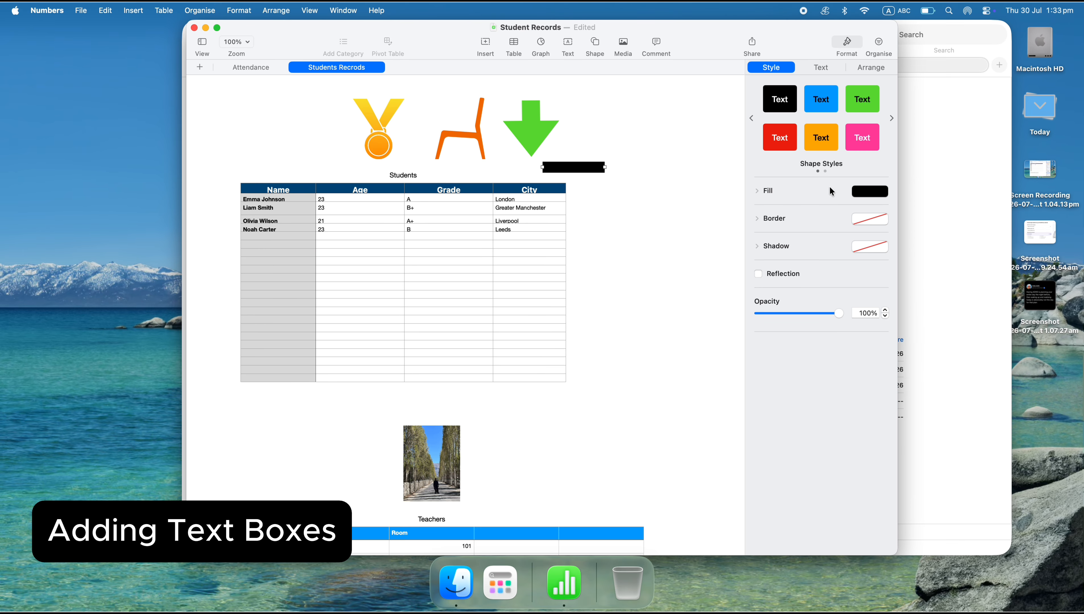
{"action": "key", "text": "super+z"}
Apply the red shape style to the "Academic Year 2026" text box.
{"action": "left_click", "coordinate": [780, 137]}
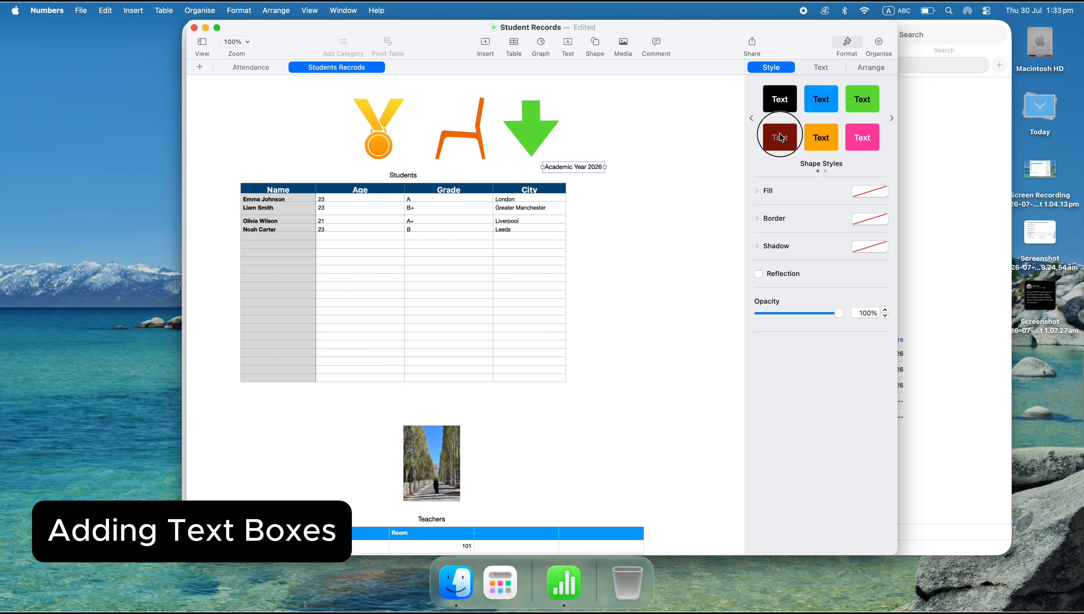
Set the "Academic Year 2026" text box font size to 27 pt and move the box above the medal and chair shapes.
{"action": "left_click", "coordinate": [820, 67]}
{"action": "left_click", "coordinate": [886, 191]}
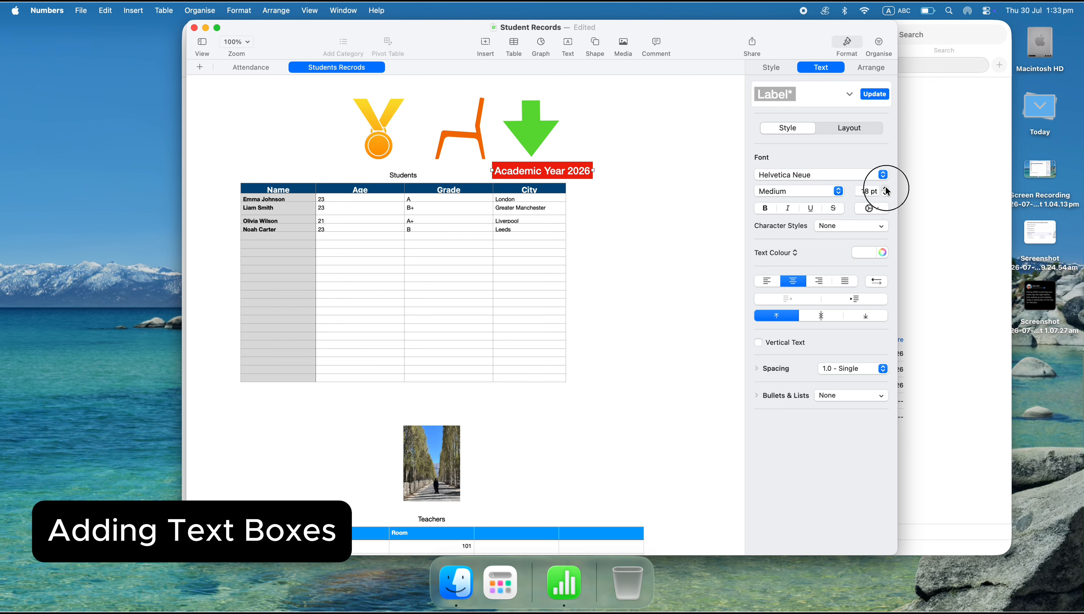
{"action": "left_click", "coordinate": [886, 190]}
{"action": "left_click_drag", "start_coordinate": [516, 174], "coordinate": [406, 91]}
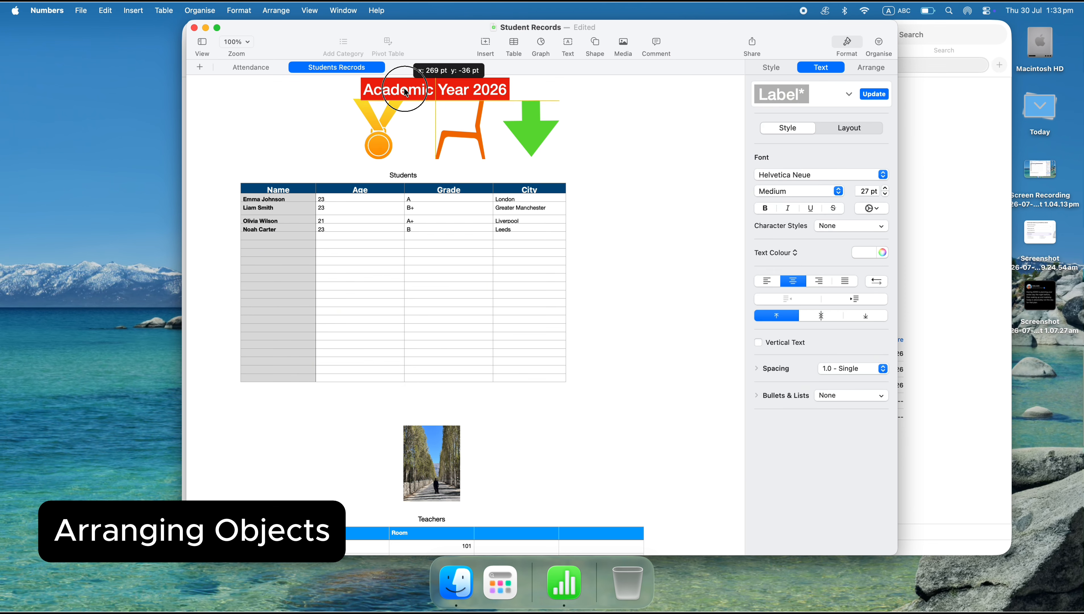
Move the medal above the Students table's Name column and delete the orange chair shape.
{"action": "left_click_drag", "start_coordinate": [376, 143], "coordinate": [263, 162]}
{"action": "left_click", "coordinate": [464, 147]}
{"action": "left_click", "coordinate": [464, 134]}
{"action": "key", "text": "Delete"}
Place the "Academic Year 2026" text box between the medal and the green arrow, and lower the arrow to just above the City column.
{"action": "left_click_drag", "start_coordinate": [469, 91], "coordinate": [438, 150]}
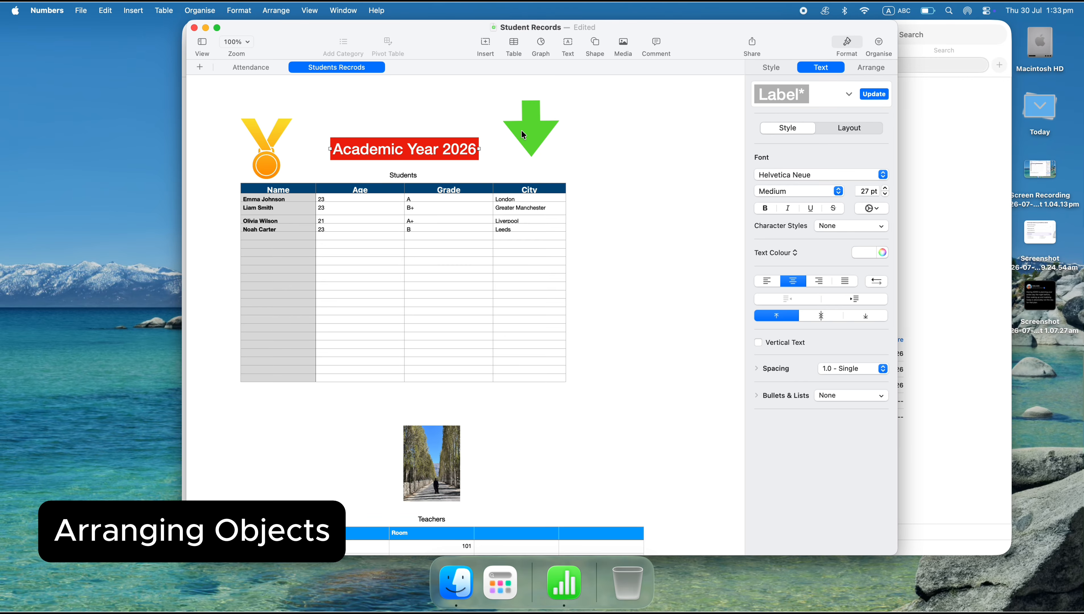
{"action": "left_click_drag", "start_coordinate": [523, 135], "coordinate": [523, 153]}
{"action": "left_click", "coordinate": [584, 163]}
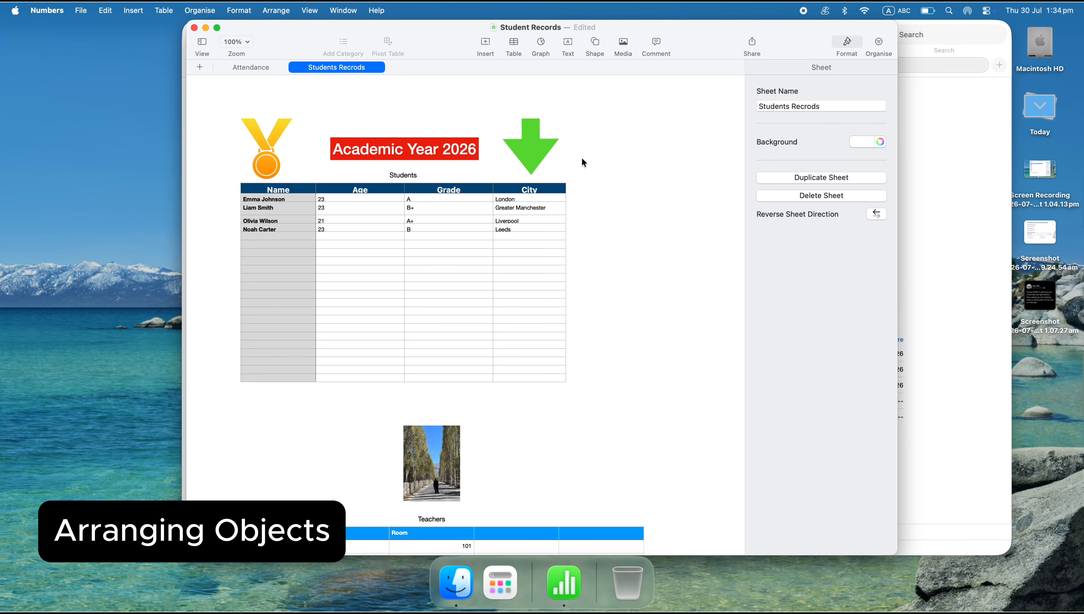
Overlap the text box with the green arrow, try its backward and forward layering, bring it to the front, and return it between the shapes.
{"action": "left_click_drag", "start_coordinate": [404, 148], "coordinate": [541, 149]}
{"action": "left_click", "coordinate": [870, 67]}
{"action": "left_click", "coordinate": [842, 97]}
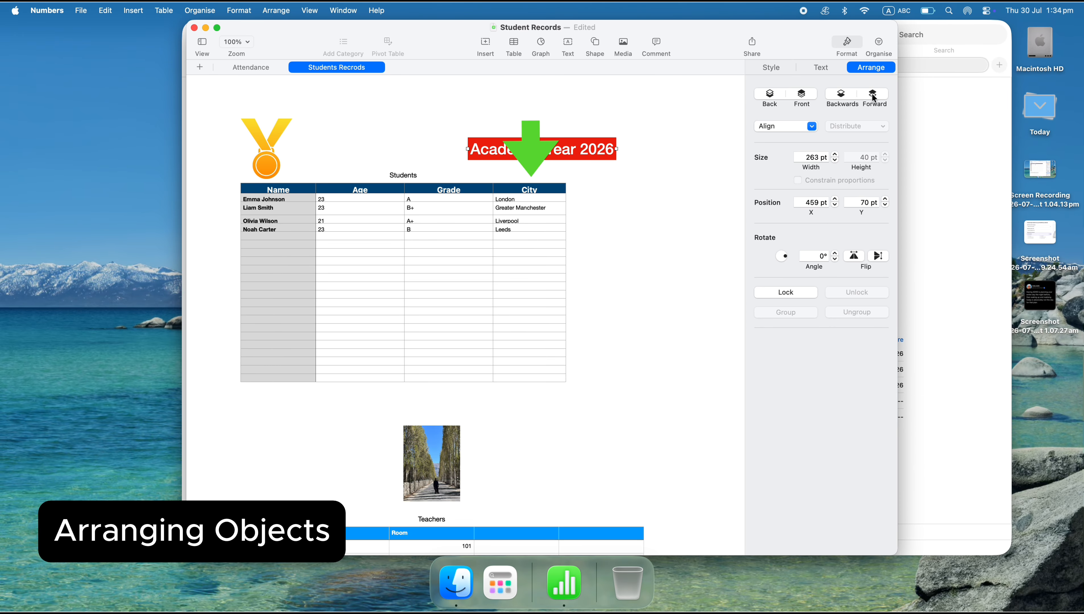
{"action": "left_click", "coordinate": [872, 94]}
{"action": "left_click", "coordinate": [778, 96]}
{"action": "left_click", "coordinate": [798, 96]}
{"action": "left_click", "coordinate": [769, 95]}
{"action": "left_click", "coordinate": [801, 95]}
{"action": "left_click_drag", "start_coordinate": [572, 151], "coordinate": [435, 157]}
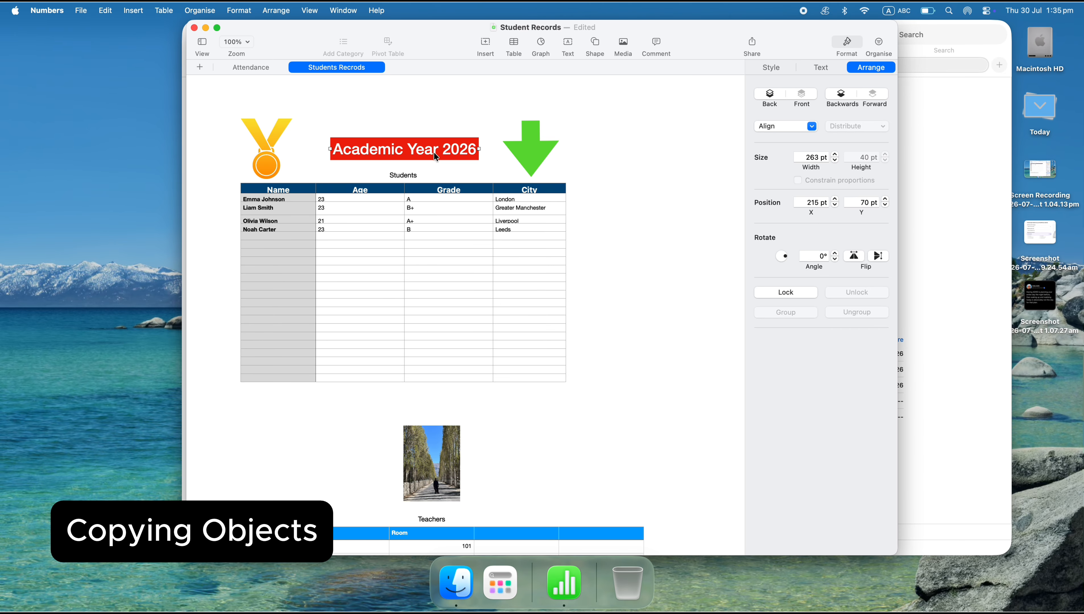
Duplicate the medal shape and place the copy beside the tree-lined path photo, above the Teachers table.
{"action": "scroll", "coordinate": [282, 172], "scroll_direction": "down", "scroll_amount": 2}
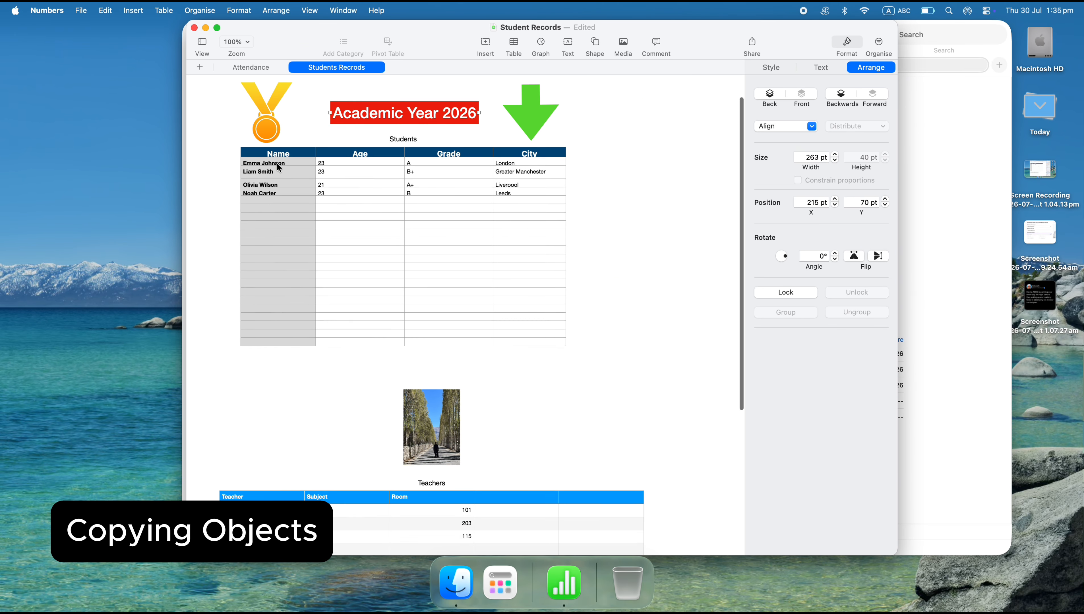
{"action": "left_click", "coordinate": [273, 162]}
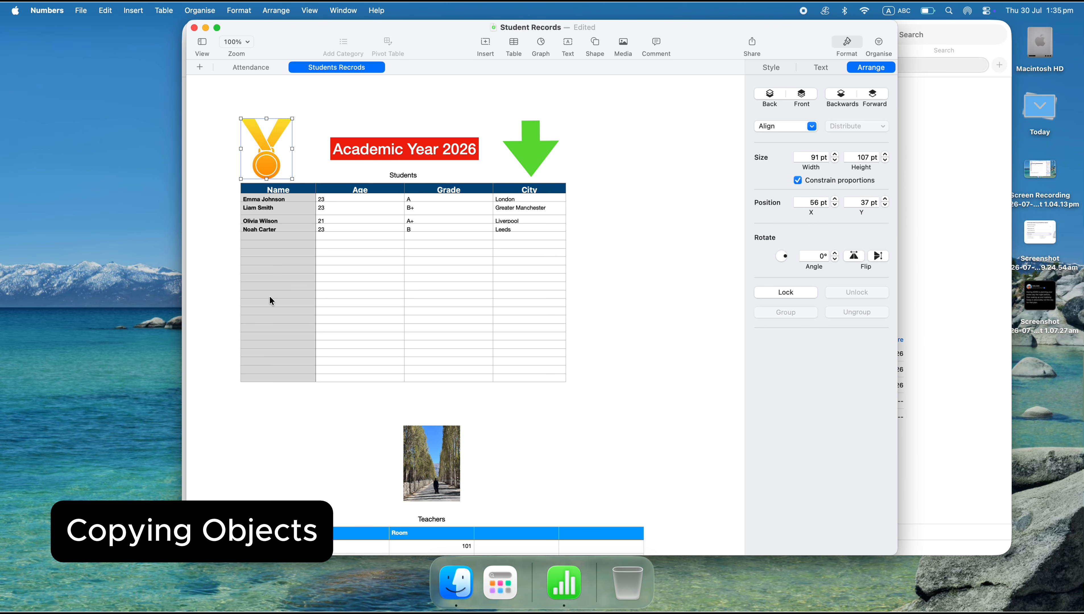
{"action": "left_click", "coordinate": [255, 460]}
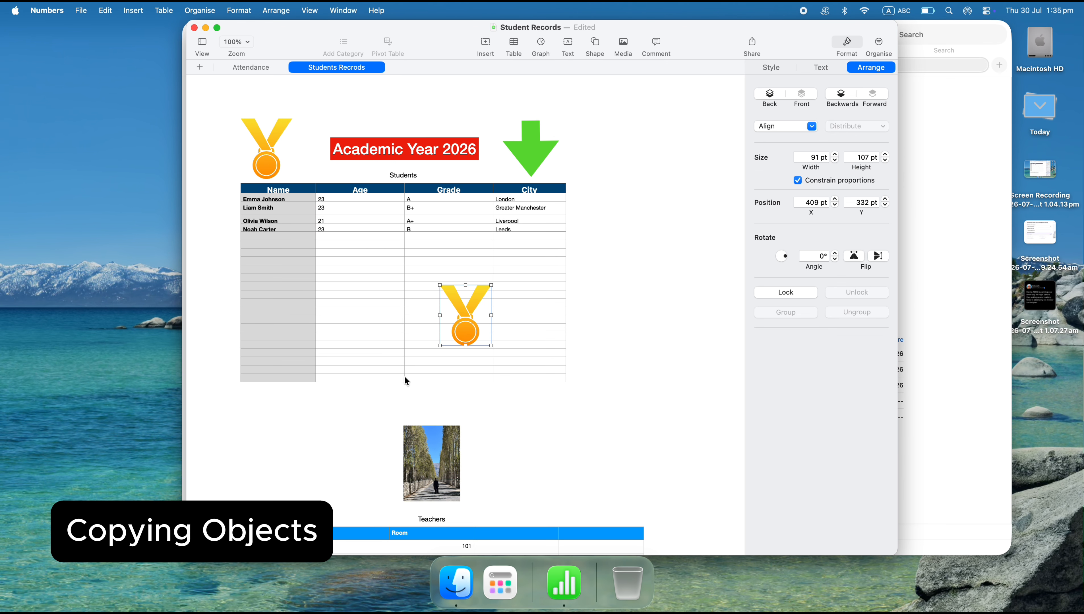
{"action": "left_click_drag", "start_coordinate": [473, 329], "coordinate": [290, 478]}
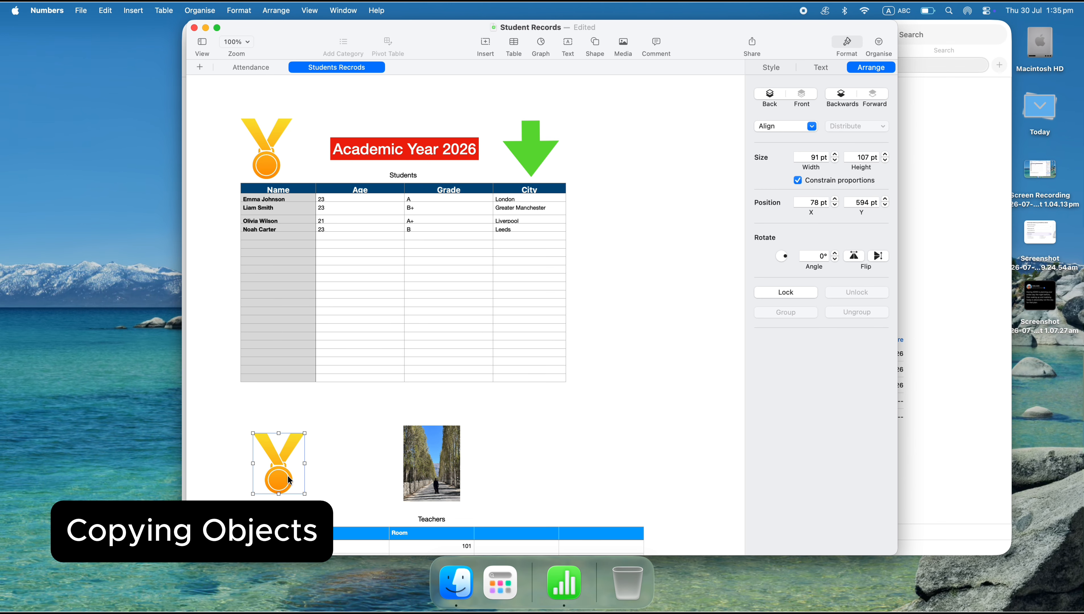
Copy the tree-lined path photo and paste the duplicate at the "Academic Year 2026" text box above the Students table.
{"action": "left_click", "coordinate": [444, 466]}
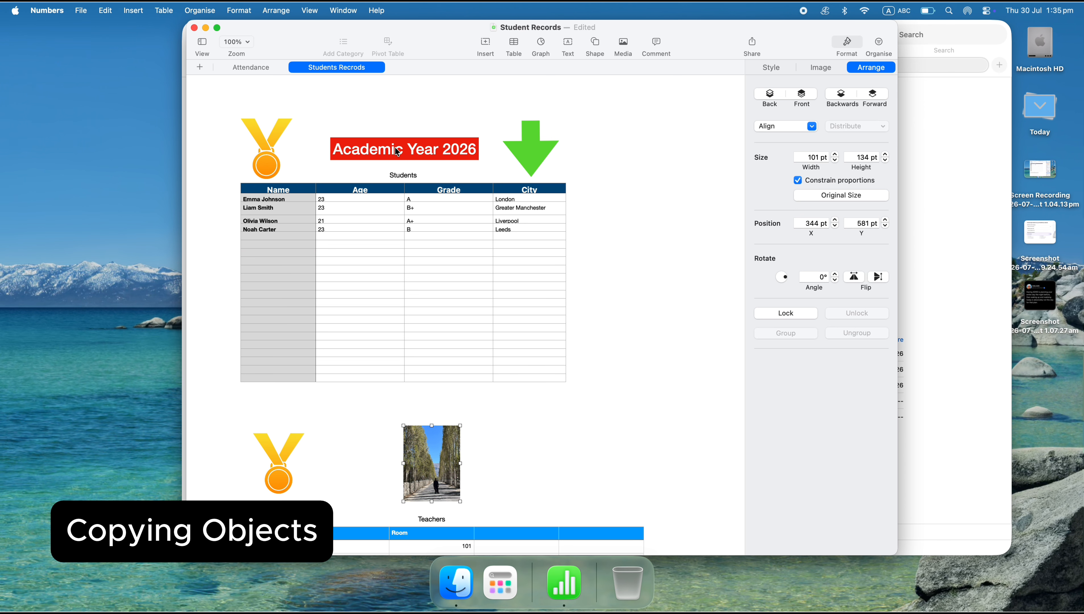
{"action": "left_click", "coordinate": [386, 140]}
{"action": "key", "text": "super+v"}
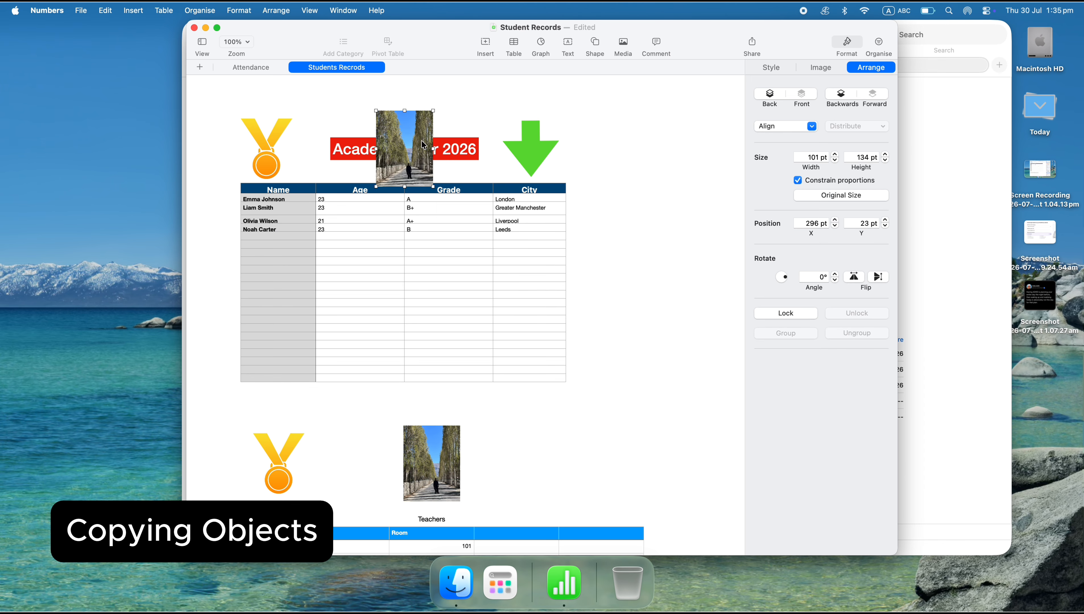
{"action": "left_click_drag", "start_coordinate": [386, 140], "coordinate": [389, 103]}
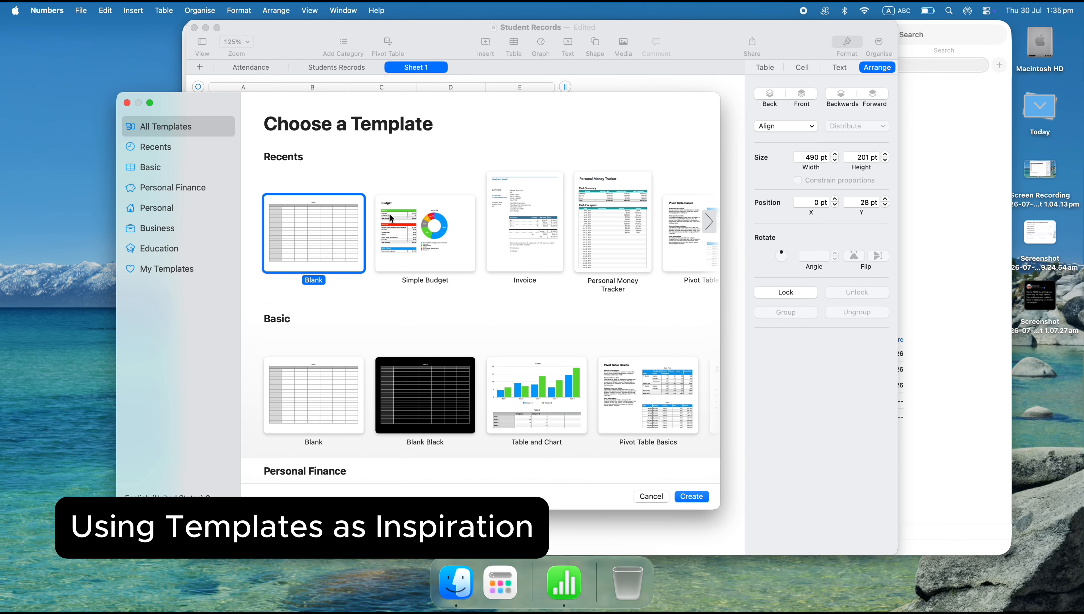
Examine the templates in the Basic, Personal Finance, Personal, Business, Education and My Templates categories for layout ideas.
{"action": "left_click", "coordinate": [183, 173]}
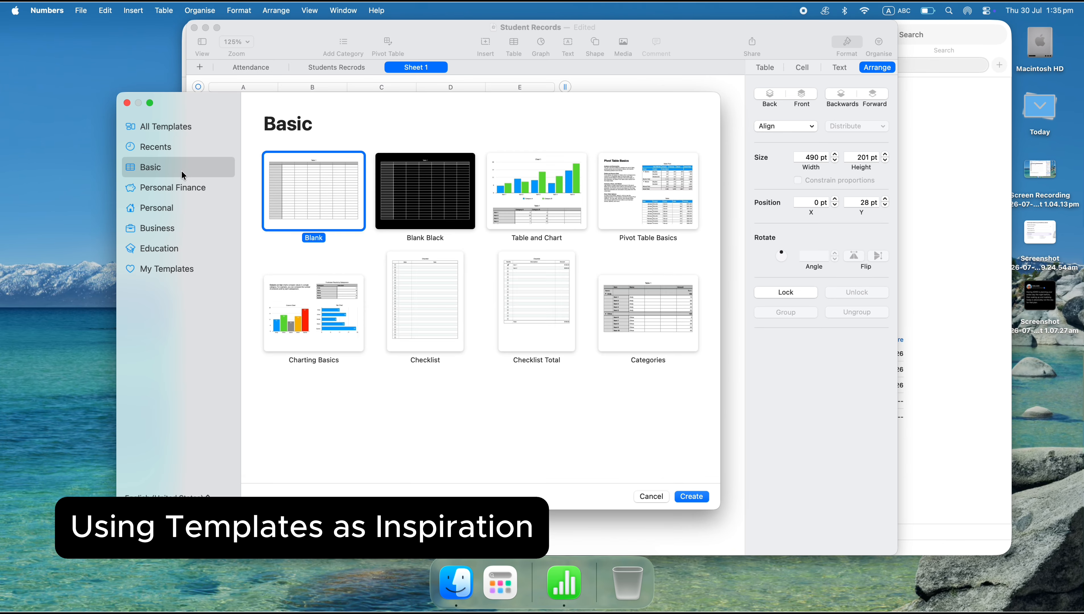
{"action": "left_click", "coordinate": [182, 187]}
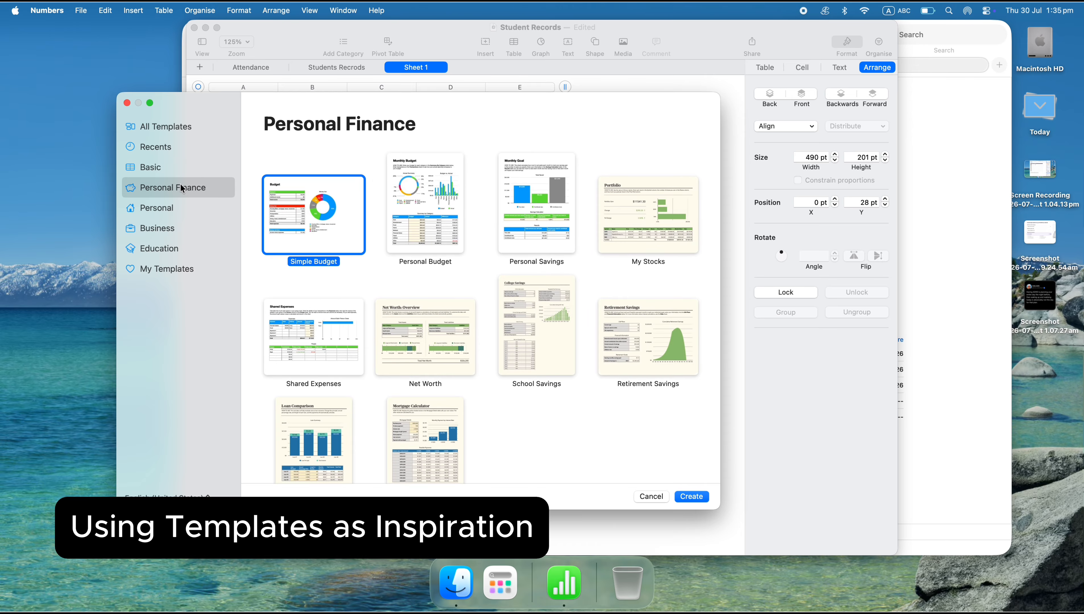
{"action": "left_click", "coordinate": [175, 205]}
{"action": "left_click", "coordinate": [173, 228]}
{"action": "left_click", "coordinate": [172, 249]}
{"action": "left_click", "coordinate": [172, 261]}
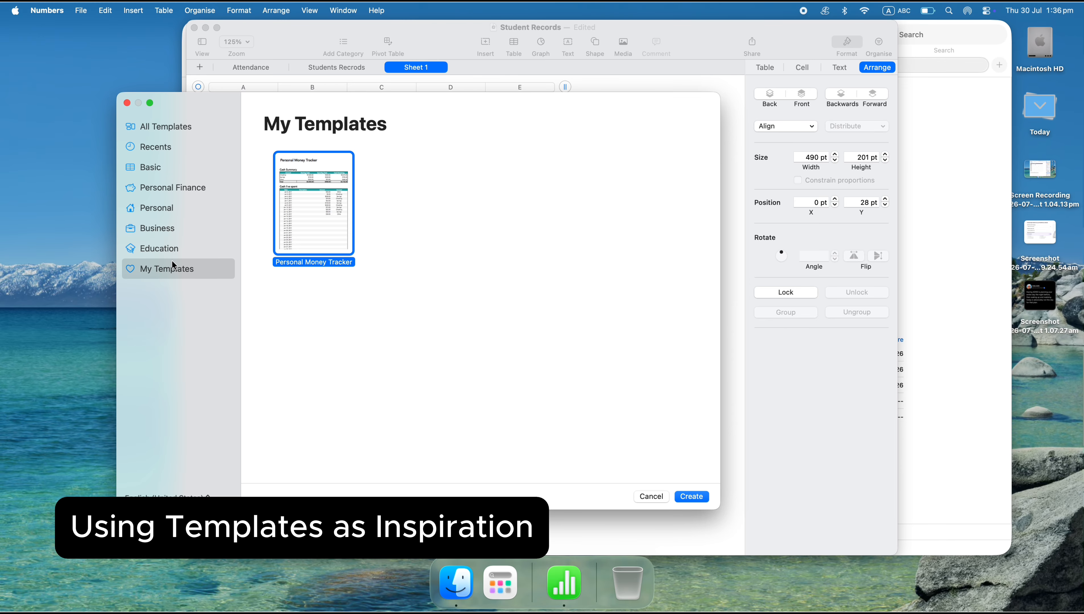
{"action": "left_click", "coordinate": [171, 204]}
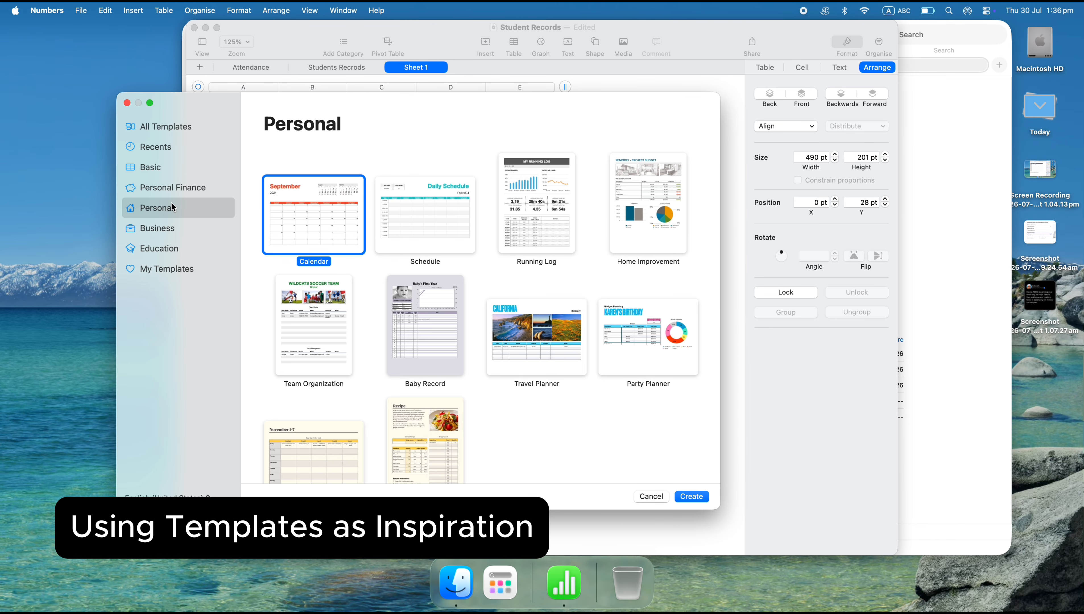